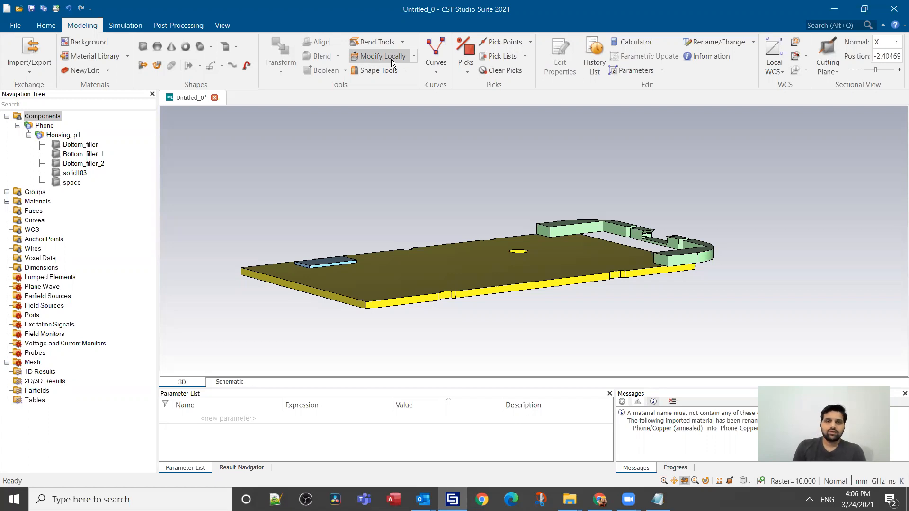
# Step: Try to edit the imported Bottom_filler solid and check the local modification options for it
pyautogui.doubleClick(80, 145)
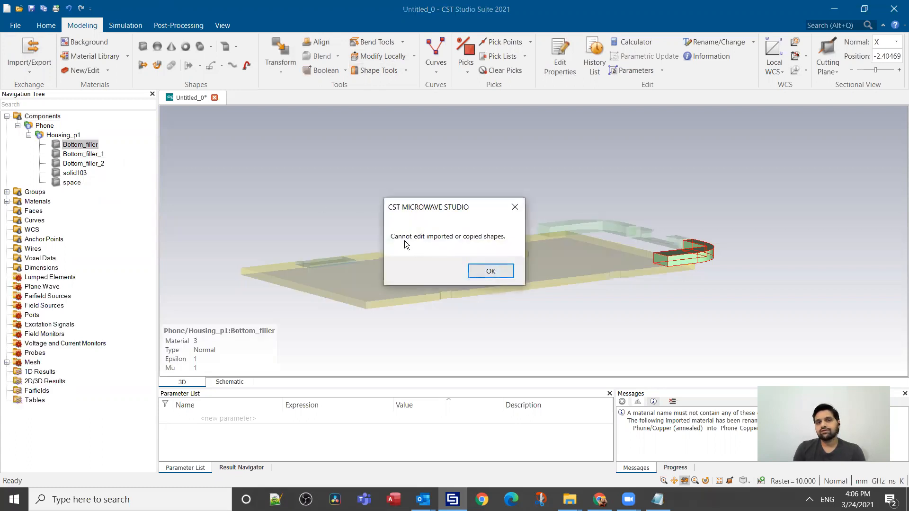
pyautogui.click(490, 272)
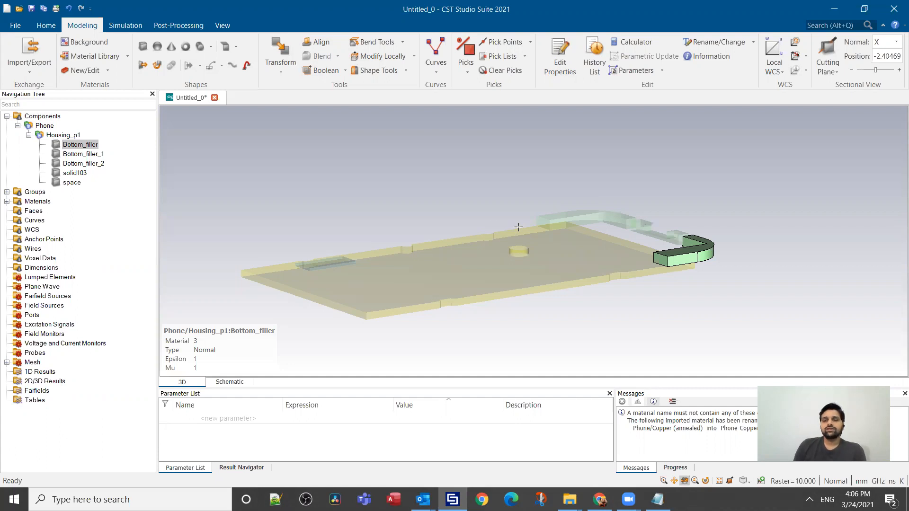
pyautogui.click(412, 61)
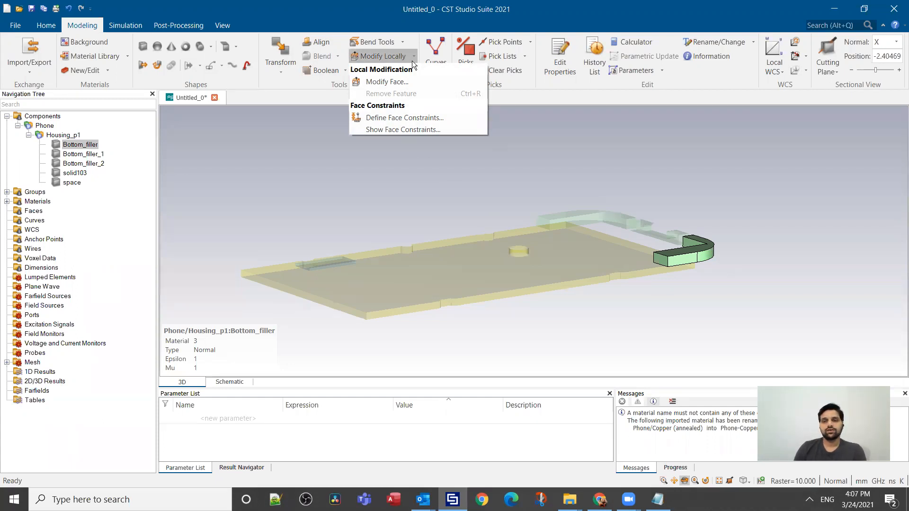
pyautogui.click(444, 184)
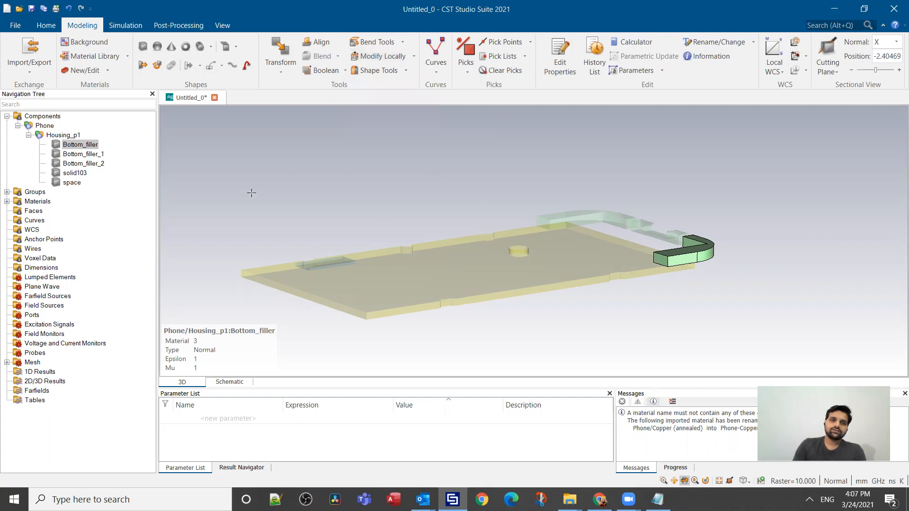
pyautogui.click(62, 116)
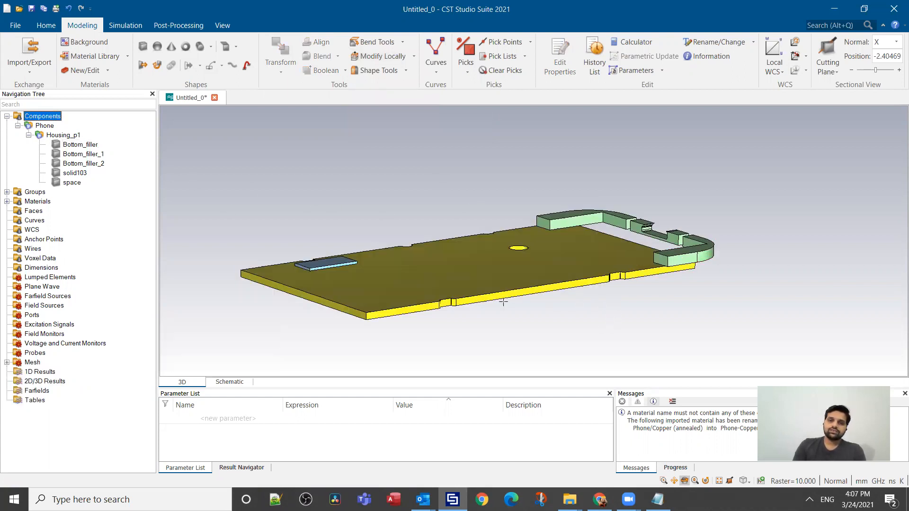
# Step: Pick the slanted corner face of the solid103 plate's edge notch nearest the green filler and remove it with Remove Feature
pyautogui.scroll(-2, 313, 305)
pyautogui.scroll(3, 314, 298)
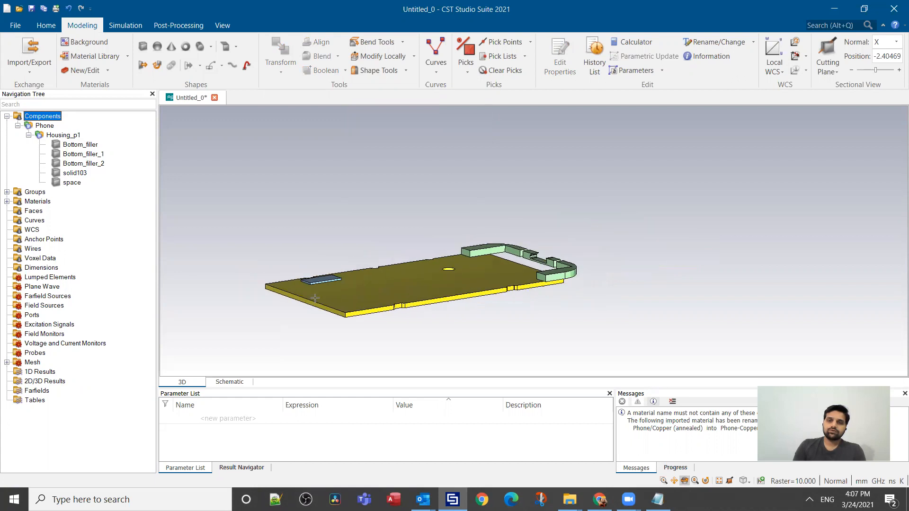
pyautogui.scroll(1, 315, 298)
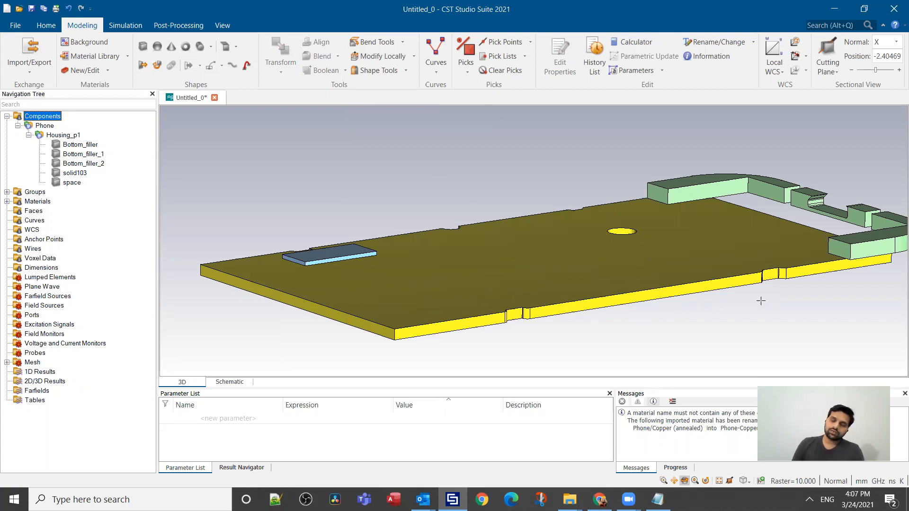
pyautogui.moveTo(772, 271); pyautogui.dragTo(787, 321)
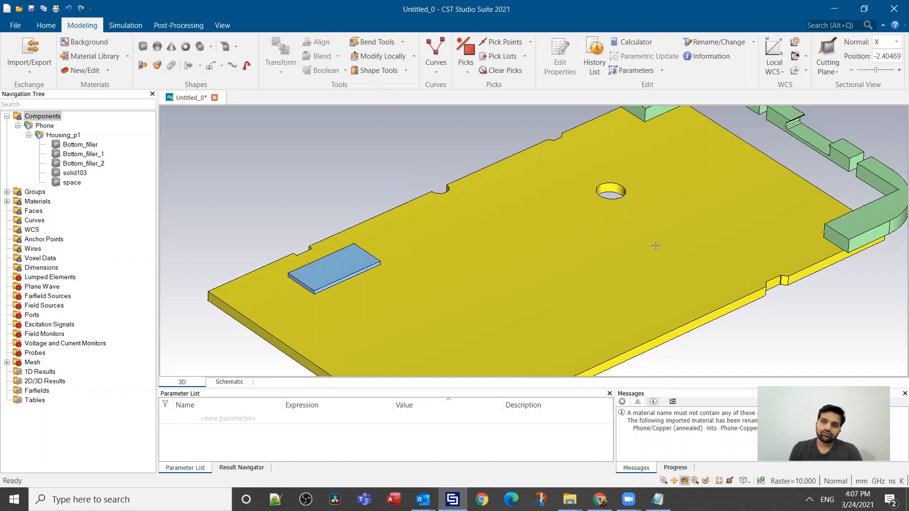
pyautogui.scroll(3, 824, 322)
pyautogui.scroll(-2, 811, 305)
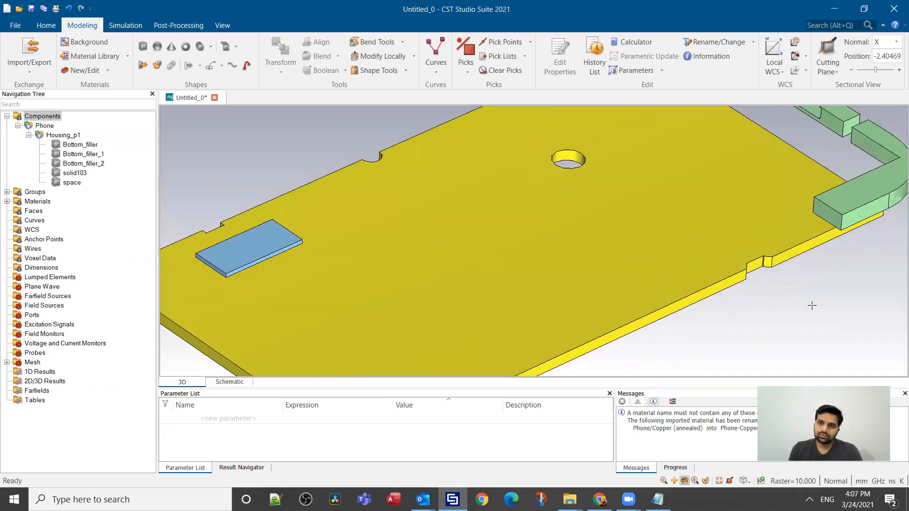
pyautogui.scroll(2, 811, 299)
pyautogui.scroll(1, 771, 247)
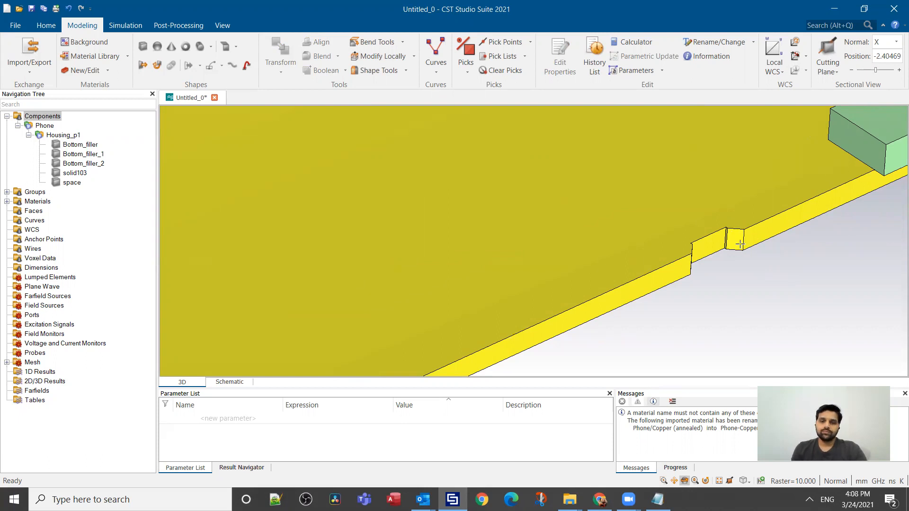
pyautogui.click(467, 72)
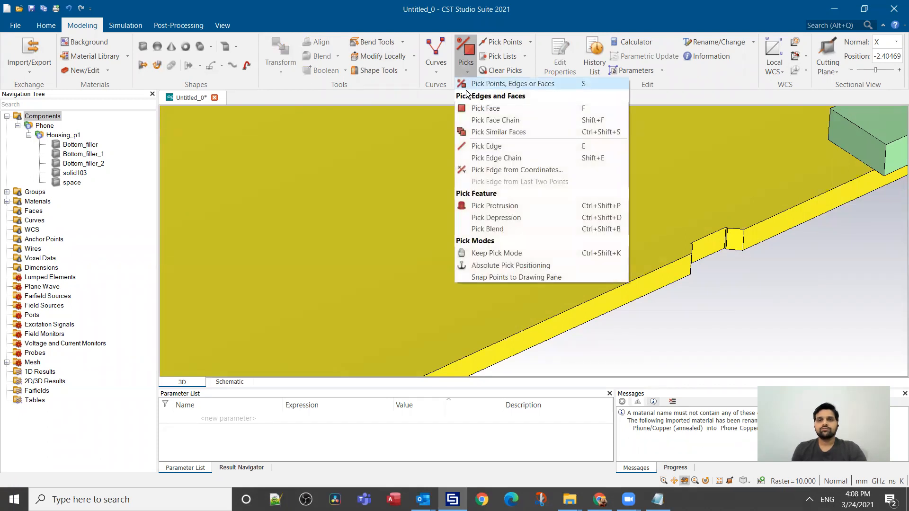
pyautogui.click(466, 108)
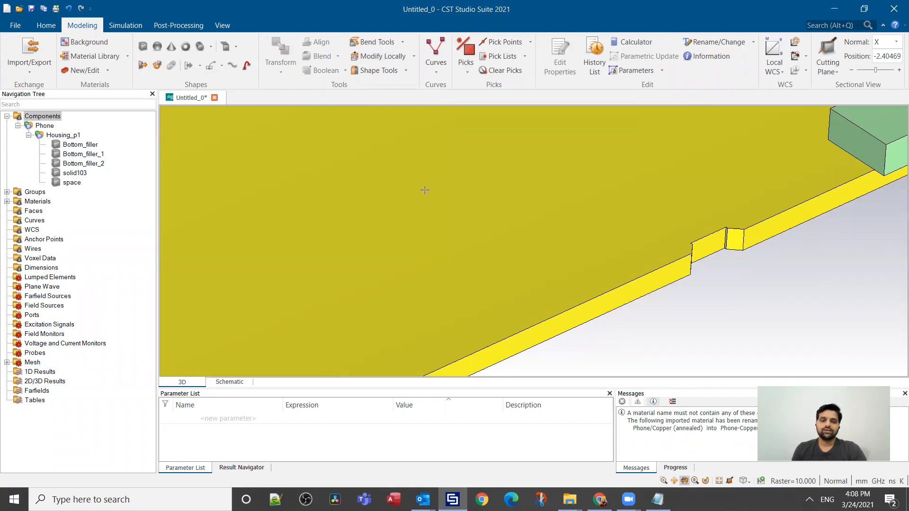
pyautogui.click(736, 244)
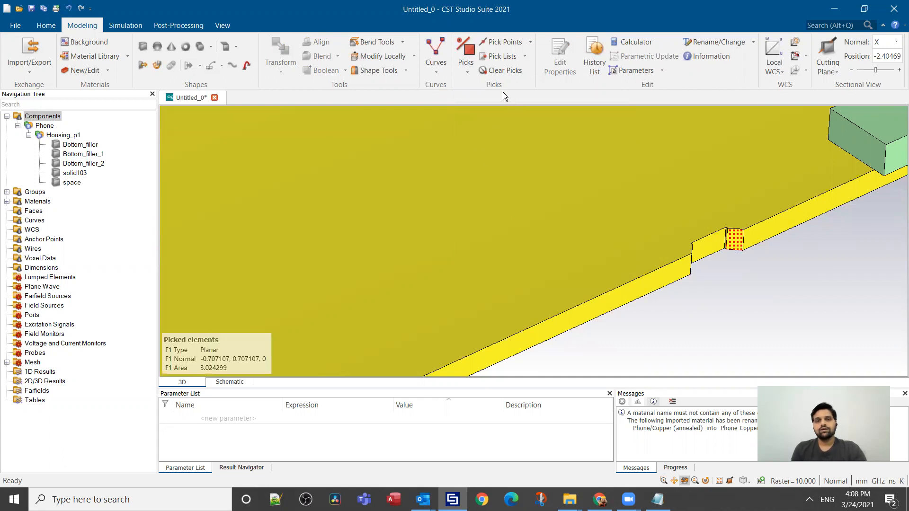
pyautogui.click(415, 55)
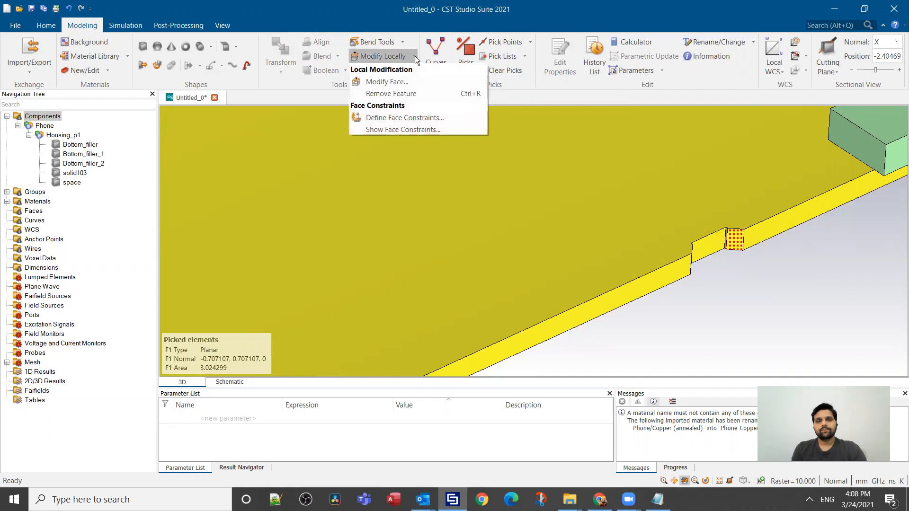
pyautogui.click(411, 94)
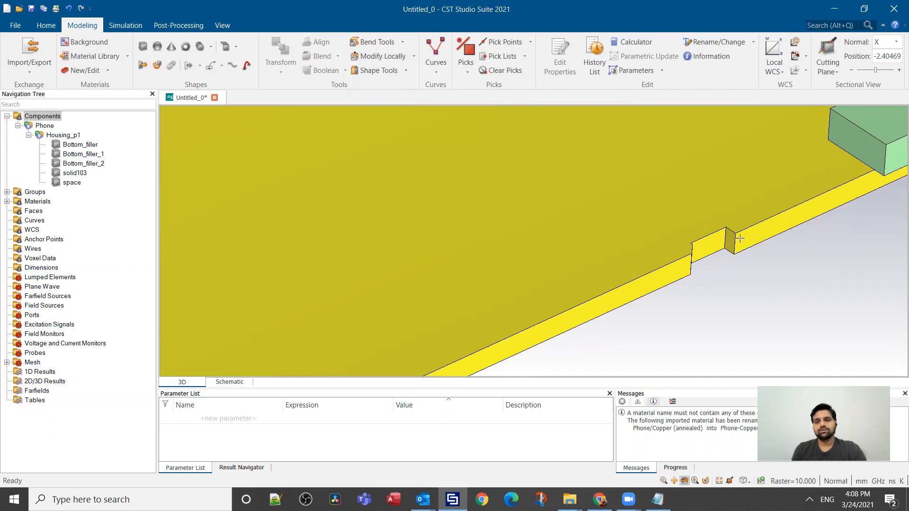
# Step: Pick the rounded corner face of the other notch on the same long plate edge and remove it with Remove Feature
pyautogui.scroll(-2, 753, 221)
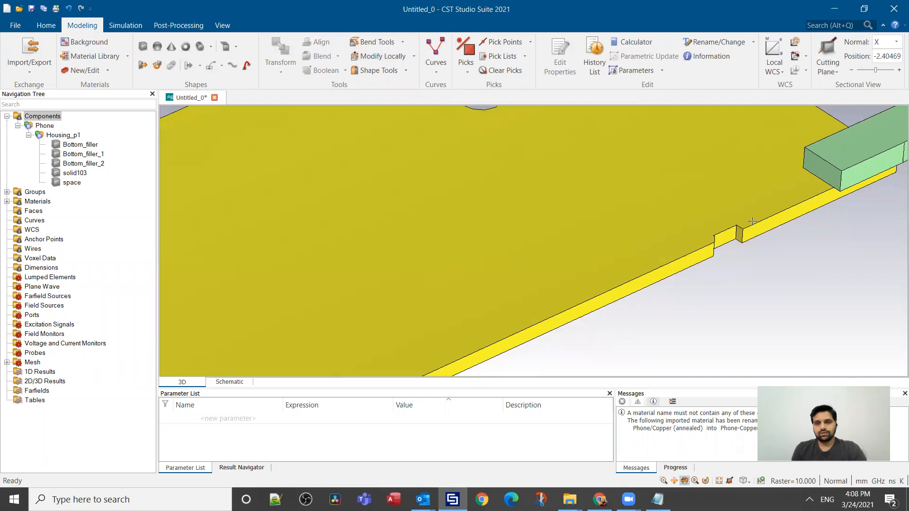
pyautogui.scroll(-3, 753, 221)
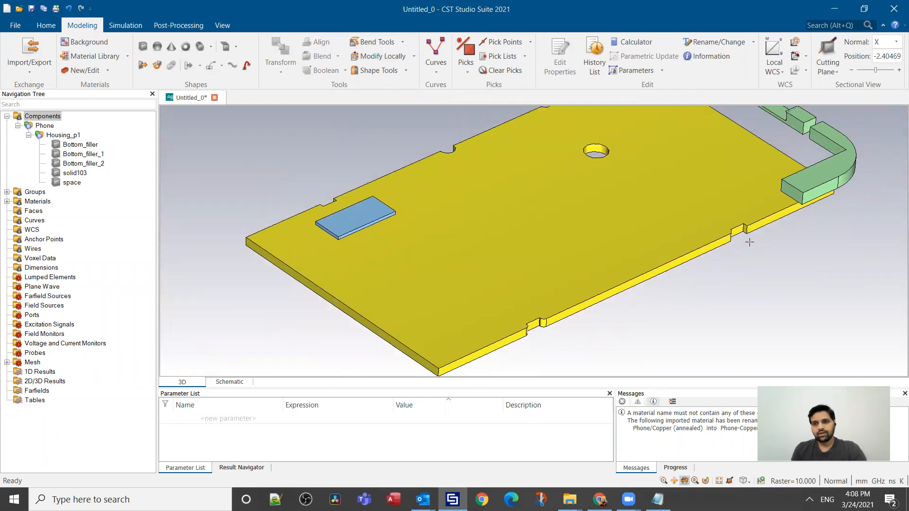
pyautogui.scroll(4, 537, 329)
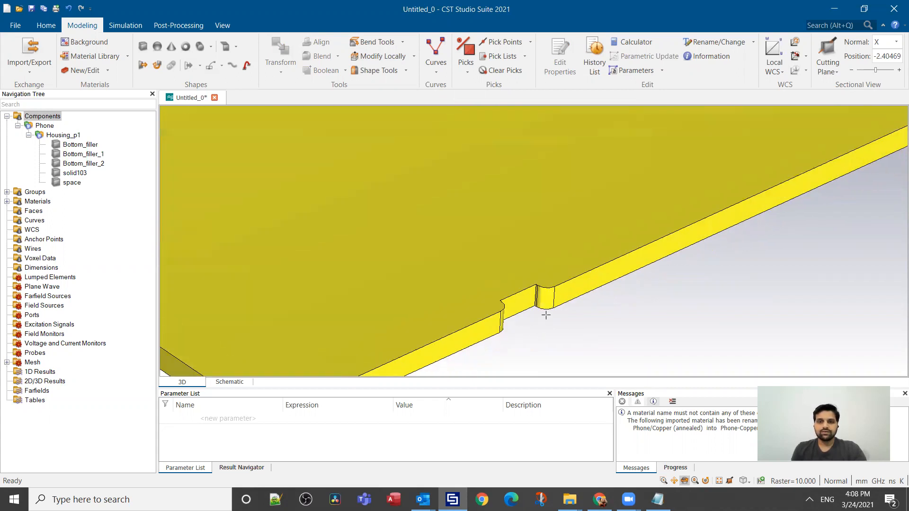
pyautogui.scroll(1, 546, 314)
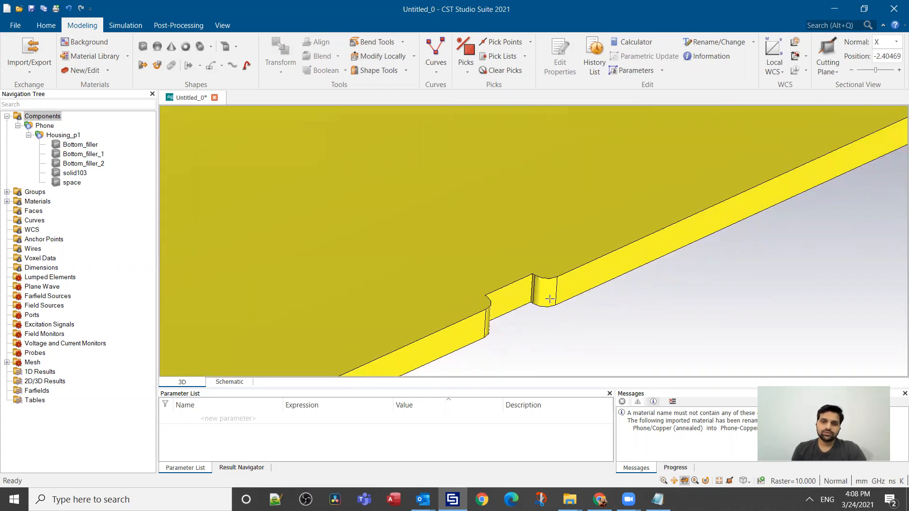
pyautogui.press('f')
pyautogui.click(548, 296)
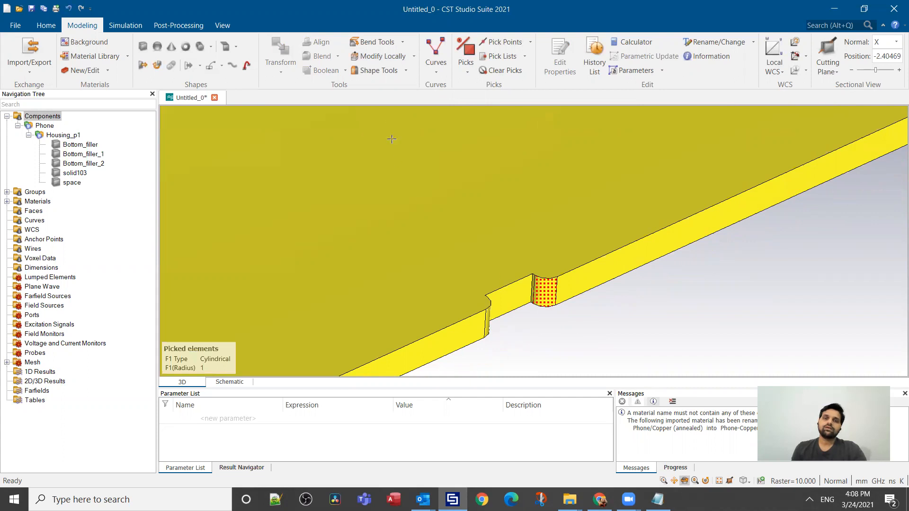
pyautogui.click(413, 55)
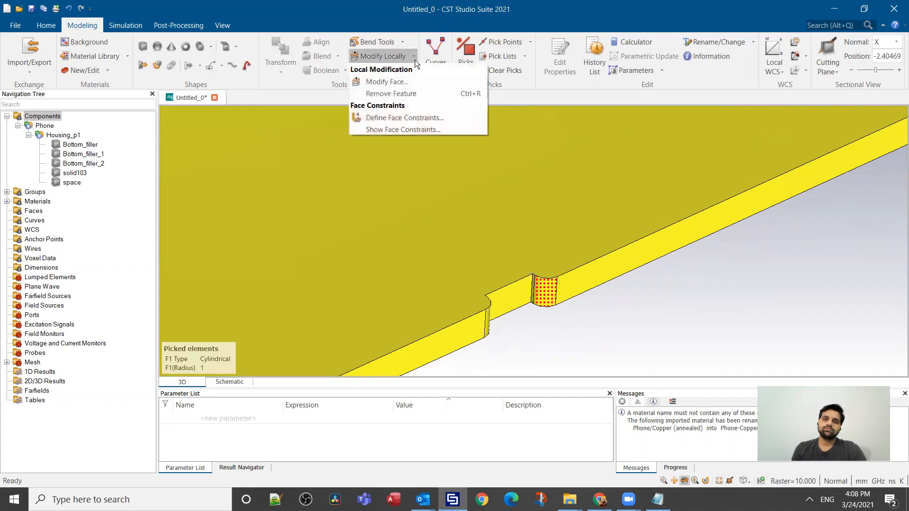
pyautogui.click(413, 93)
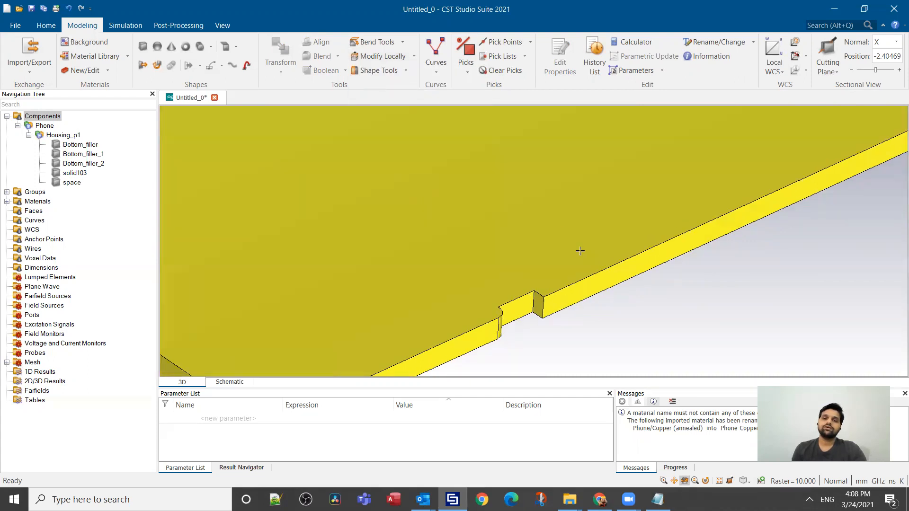
pyautogui.scroll(-5, 579, 251)
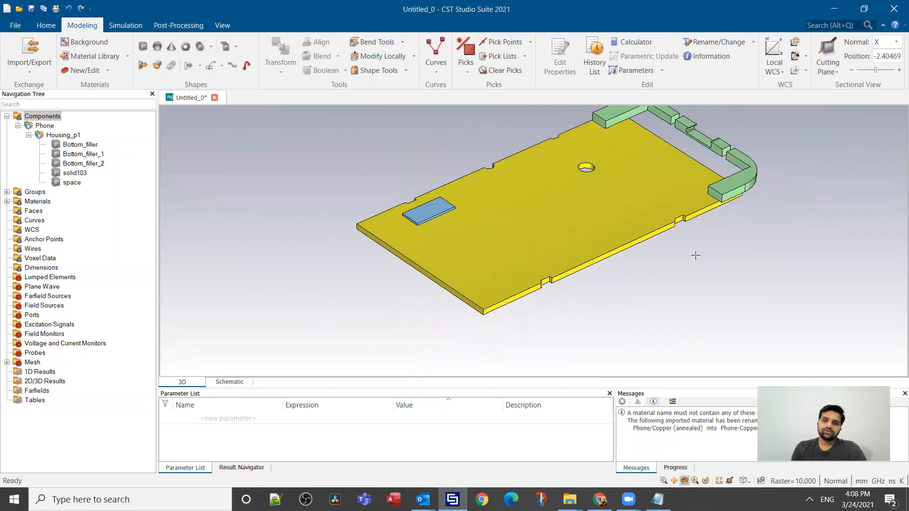
pyautogui.scroll(1, 655, 179)
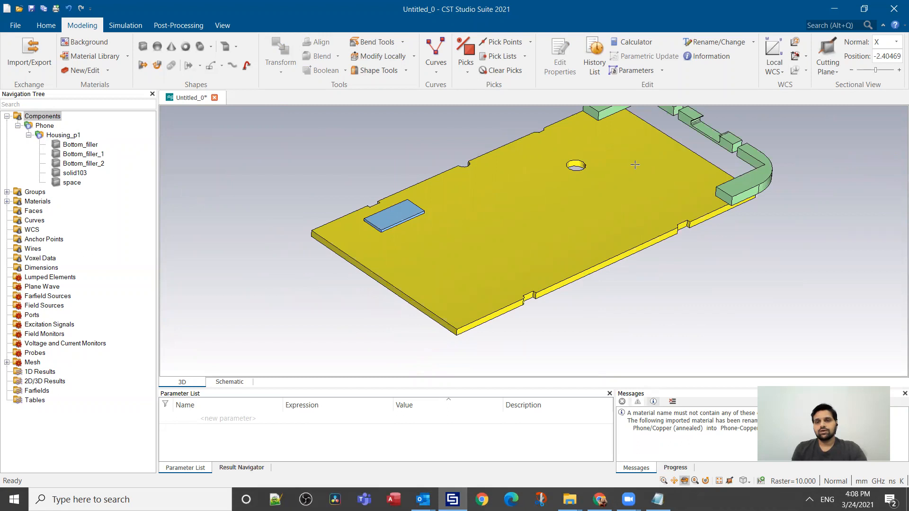
pyautogui.moveTo(600, 167)
pyautogui.mouseDown()
pyautogui.moveTo(601, 175)
pyautogui.moveTo(600, 167)
pyautogui.mouseUp()
pyautogui.scroll(2, 600, 166)
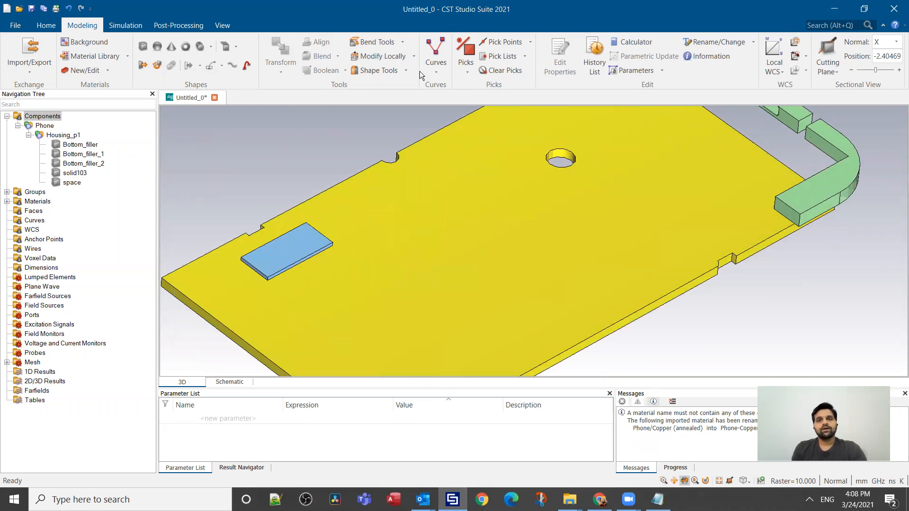
pyautogui.click(414, 56)
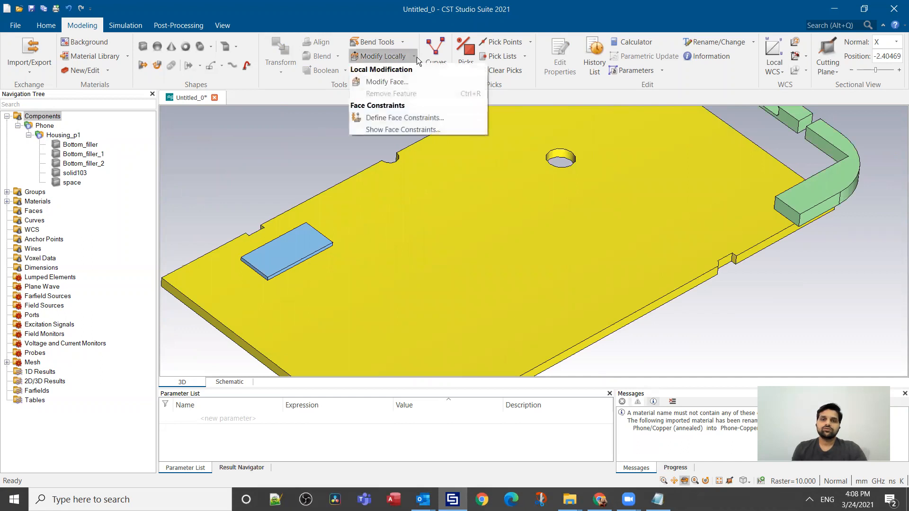
pyautogui.click(546, 181)
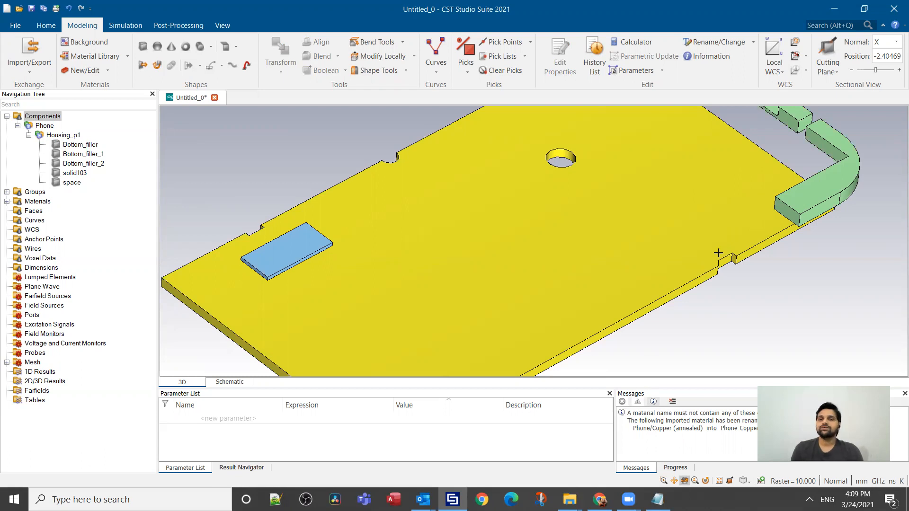
# Step: Pick the cylindrical inner face of the round hole in the solid103 plate and start a local face modification on it
pyautogui.scroll(2, 555, 138)
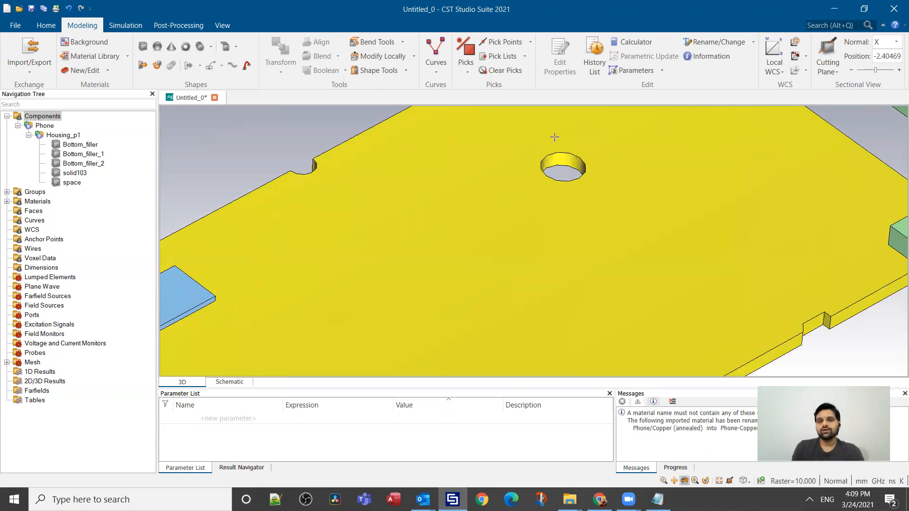
pyautogui.moveTo(573, 161)
pyautogui.mouseDown()
pyautogui.moveTo(578, 148)
pyautogui.moveTo(546, 192)
pyautogui.mouseUp()
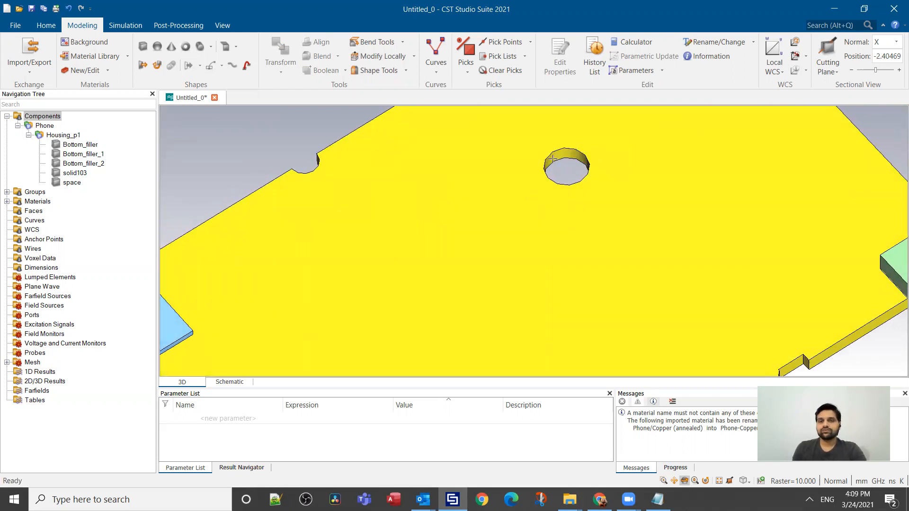
pyautogui.moveTo(572, 163)
pyautogui.mouseDown()
pyautogui.moveTo(561, 185)
pyautogui.moveTo(575, 174)
pyautogui.mouseUp()
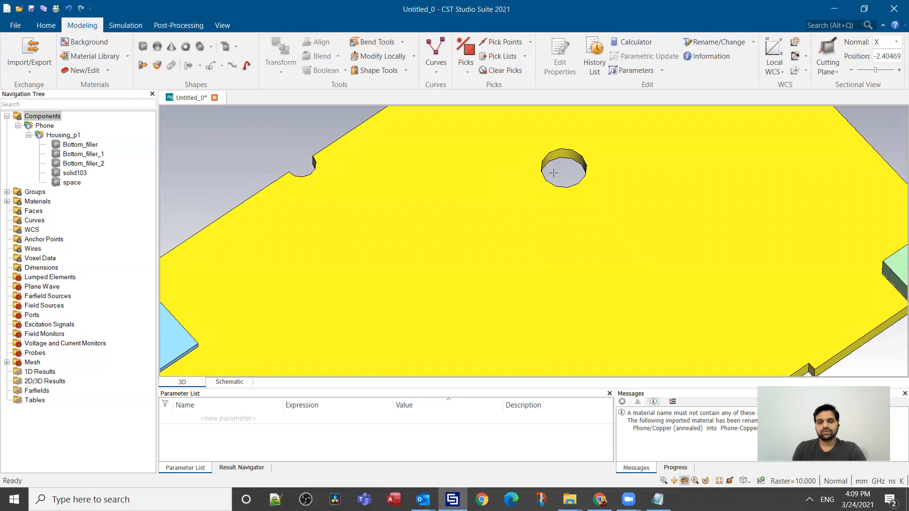
pyautogui.press('f')
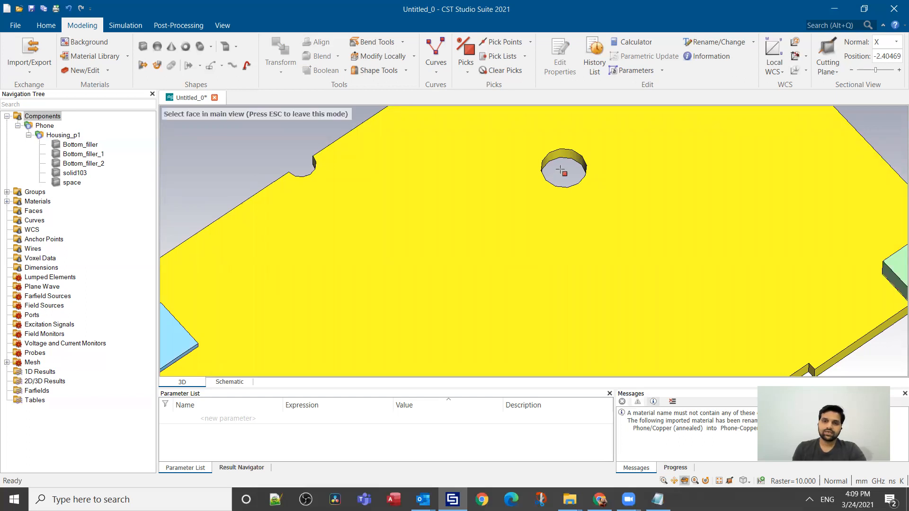
pyautogui.click(570, 156)
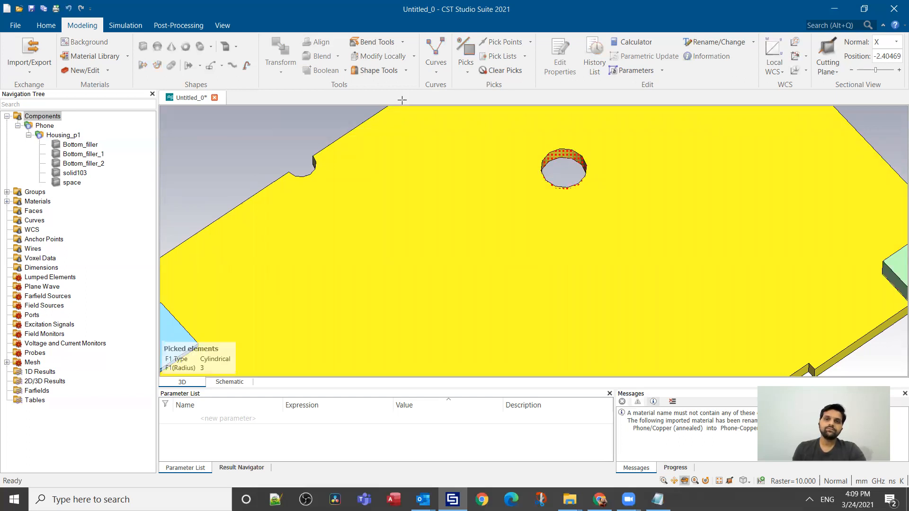
pyautogui.click(415, 58)
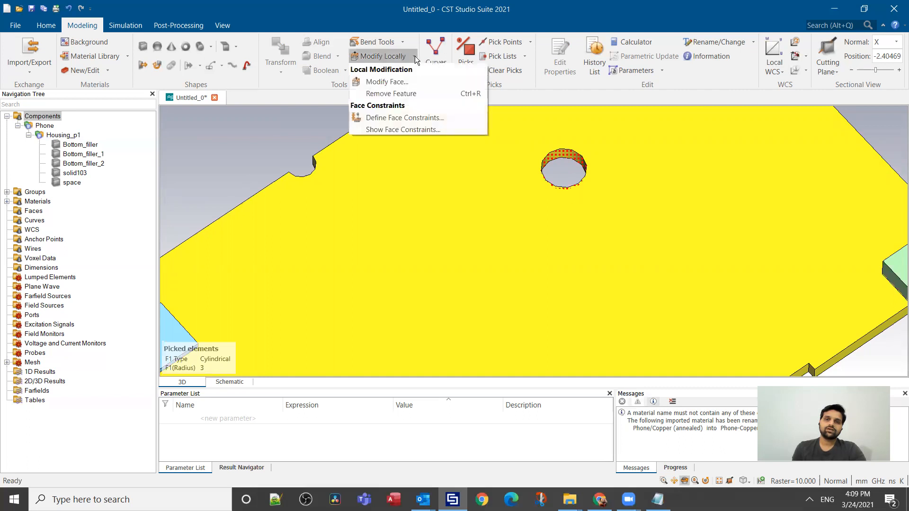
pyautogui.click(388, 81)
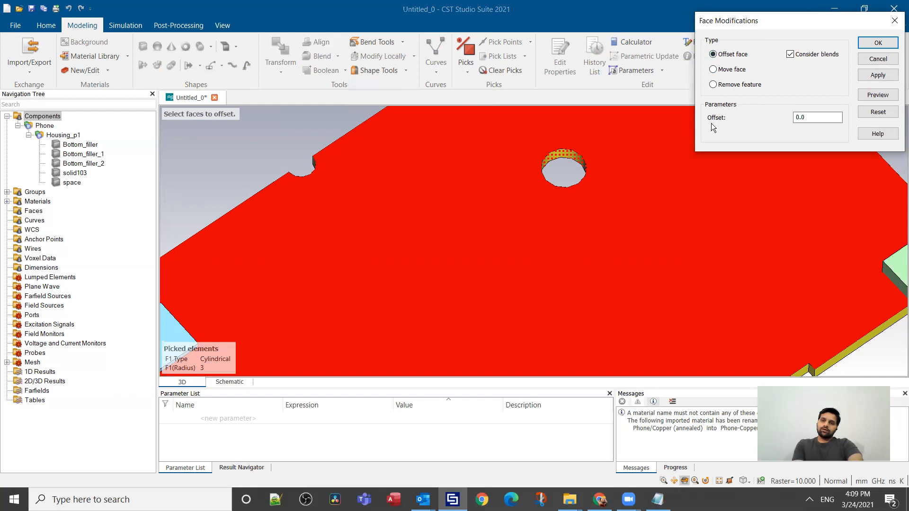
# Step: Offset the hole's picked face by a new parameter named Radius with the value -4, previewing and applying the modification
pyautogui.moveTo(812, 121); pyautogui.dragTo(778, 119)
pyautogui.write('Radius')
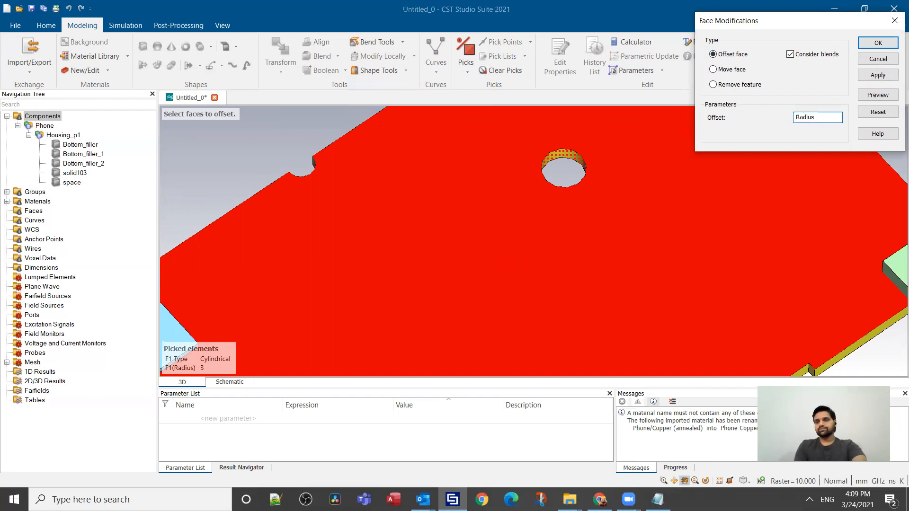
pyautogui.click(873, 95)
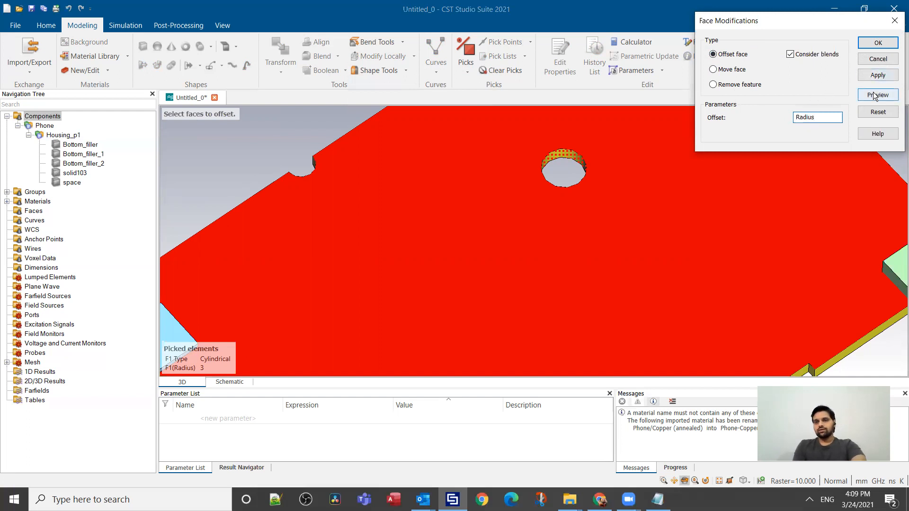
pyautogui.click(878, 95)
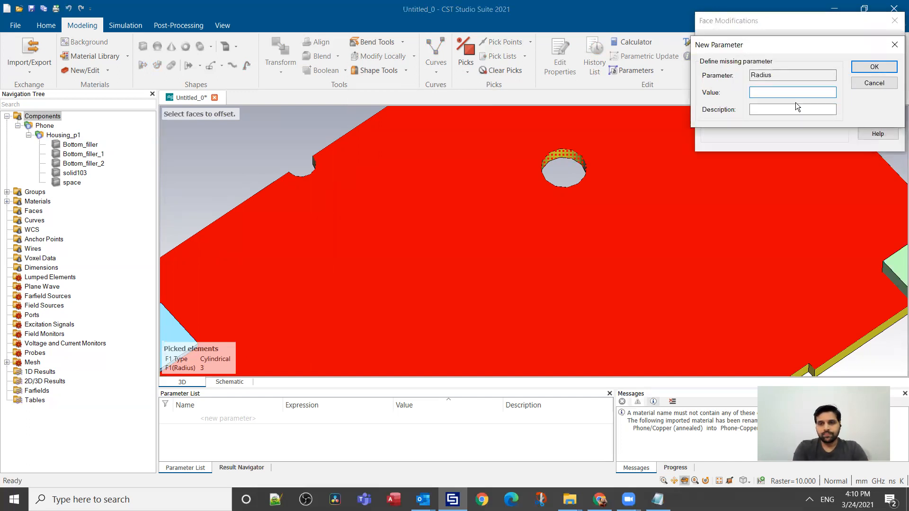
pyautogui.write('-4')
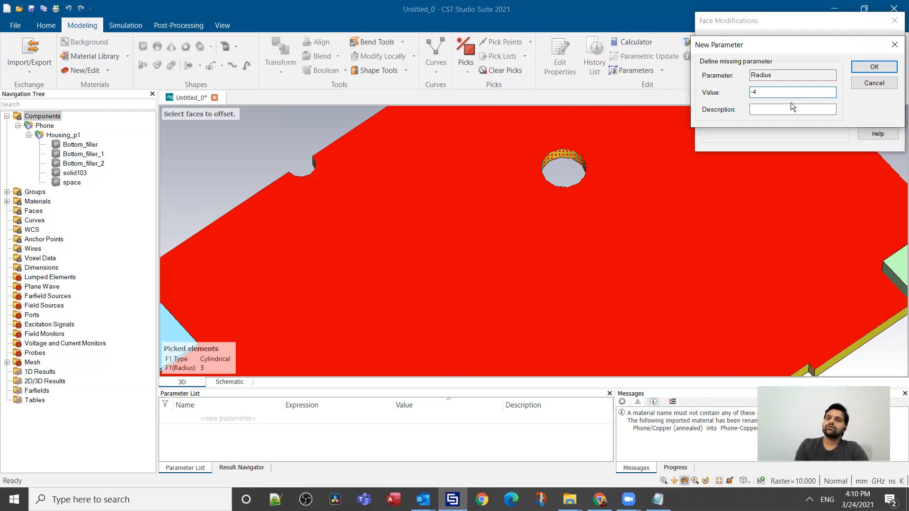
pyautogui.click(865, 71)
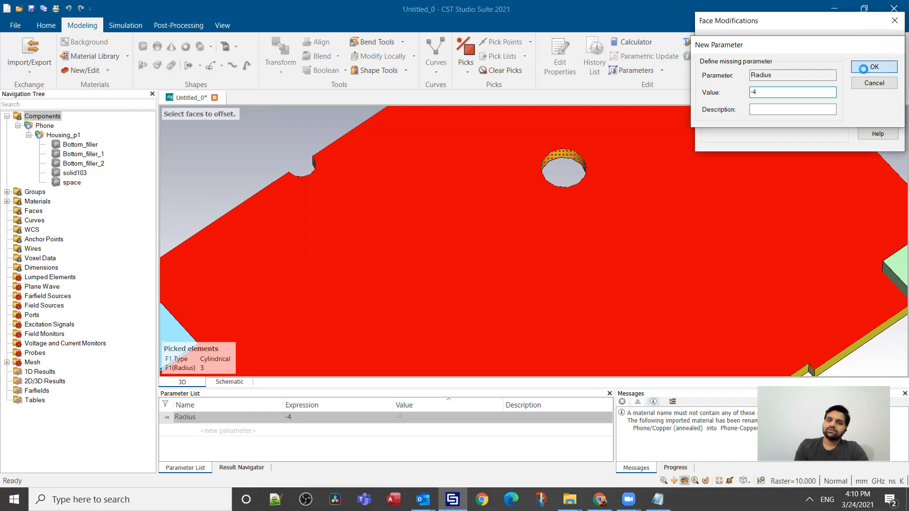
pyautogui.click(878, 44)
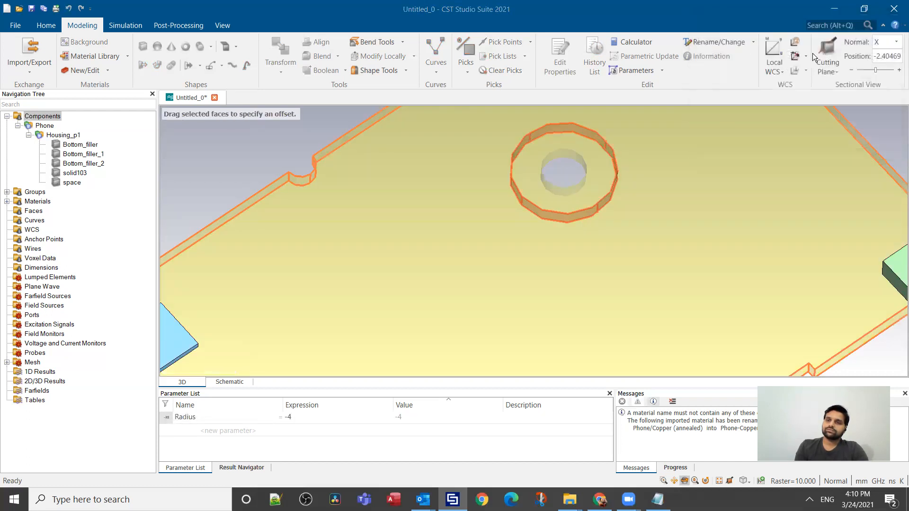
pyautogui.moveTo(593, 164); pyautogui.dragTo(564, 199)
pyautogui.scroll(2, 619, 249)
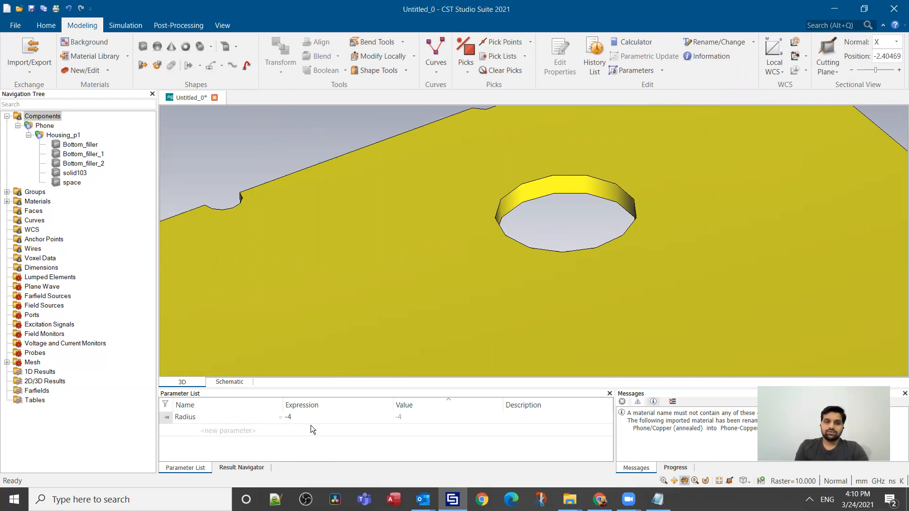
# Step: Set the Radius parameter to 0 and run a parametric update of the hole
pyautogui.doubleClick(296, 417)
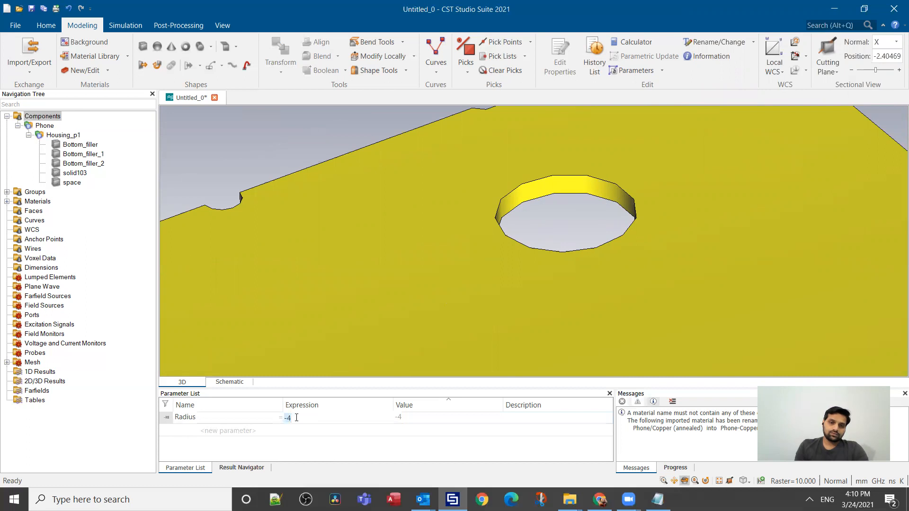
pyautogui.press('BackSpace')
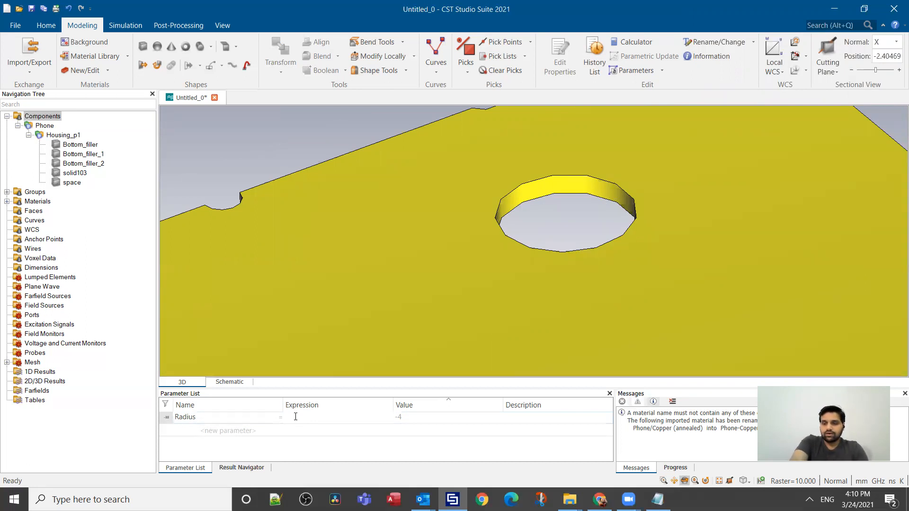
pyautogui.write('0')
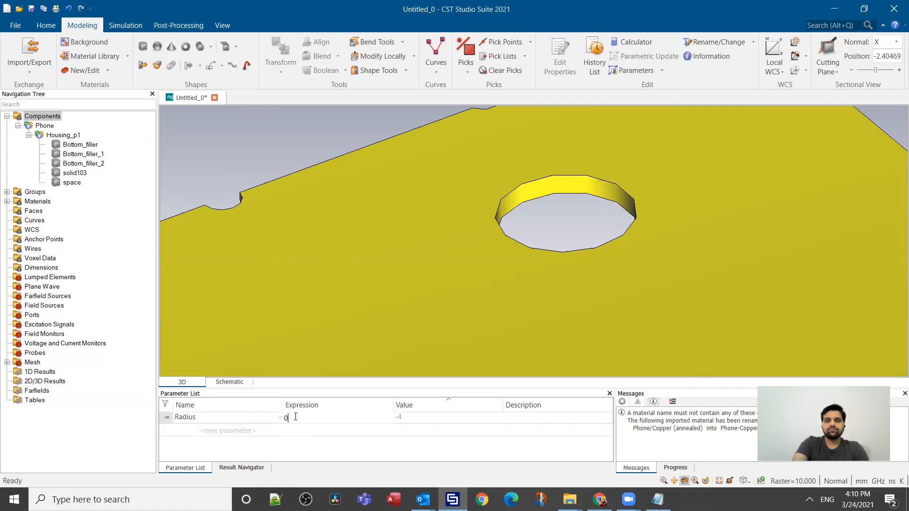
pyautogui.press('Return')
pyautogui.press('F7')
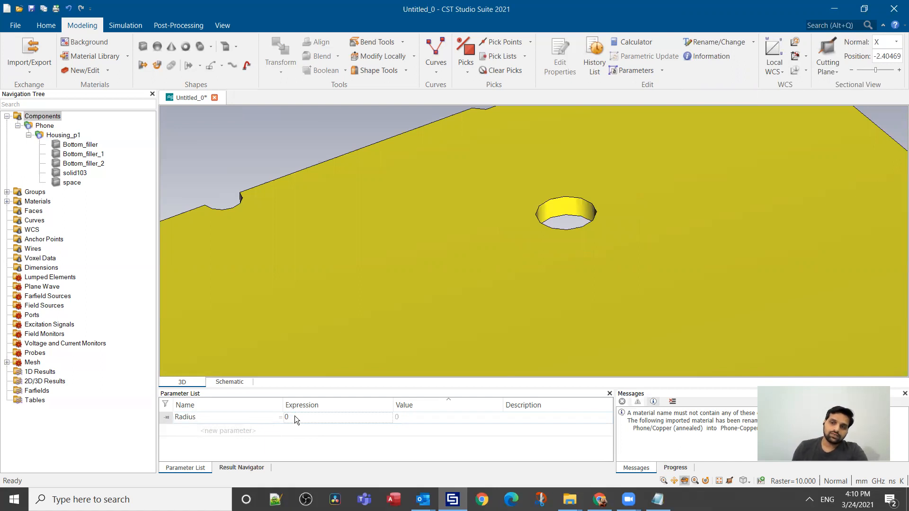
pyautogui.moveTo(583, 232)
pyautogui.mouseDown()
pyautogui.moveTo(642, 257)
pyautogui.moveTo(603, 235)
pyautogui.mouseUp()
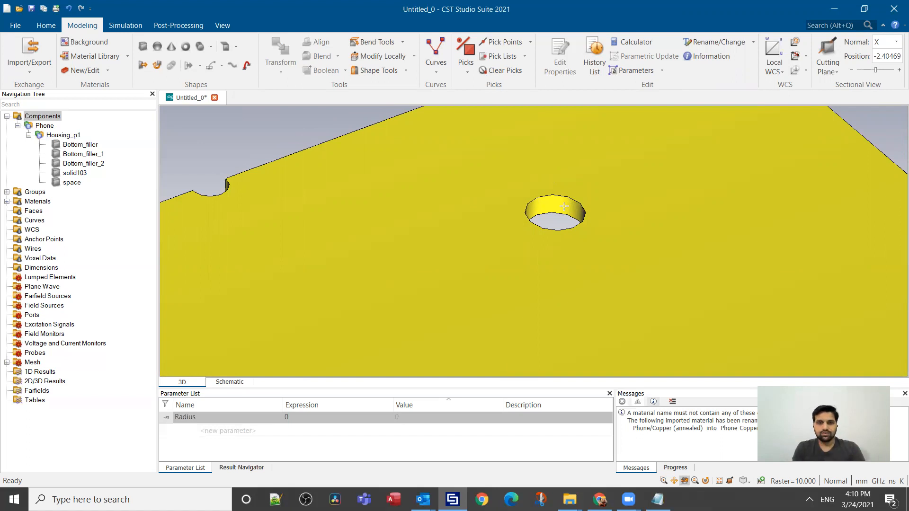
# Step: Set the Radius parameter to 2, update the model parametrically and inspect the hole up close
pyautogui.click(336, 417)
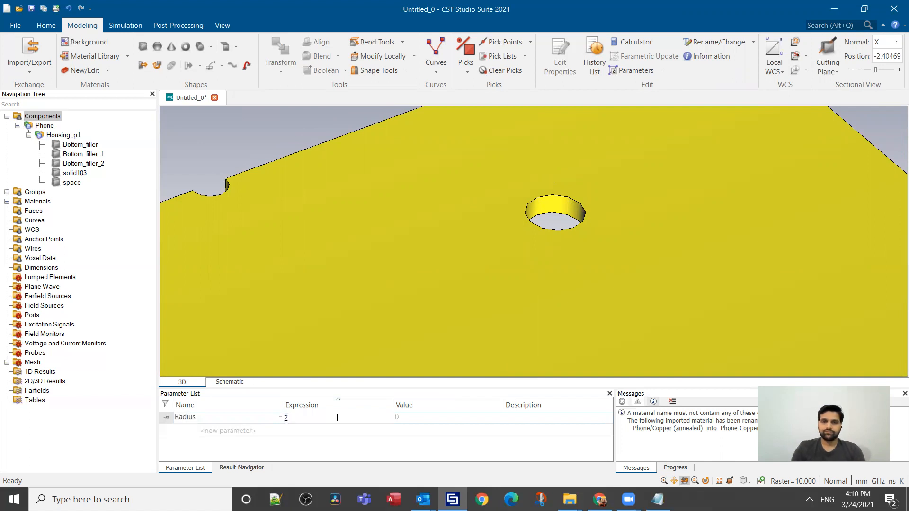
pyautogui.press('Return')
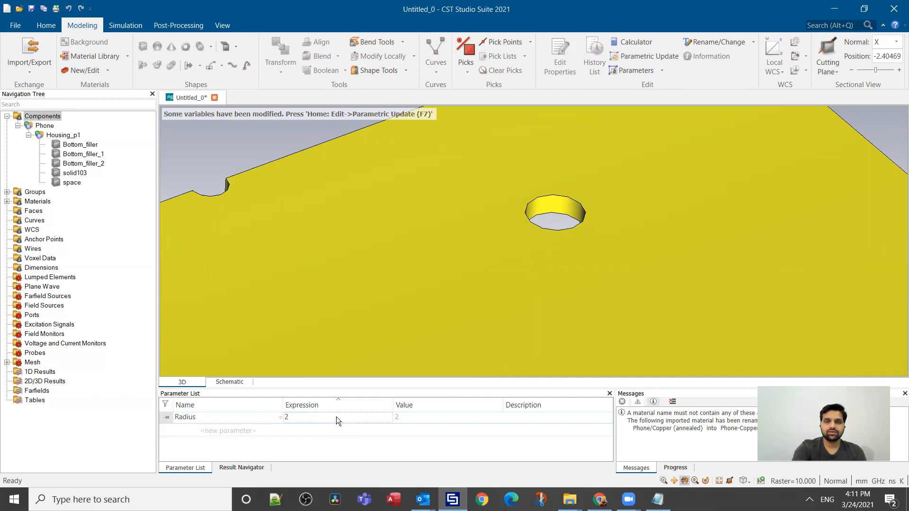
pyautogui.press('F7')
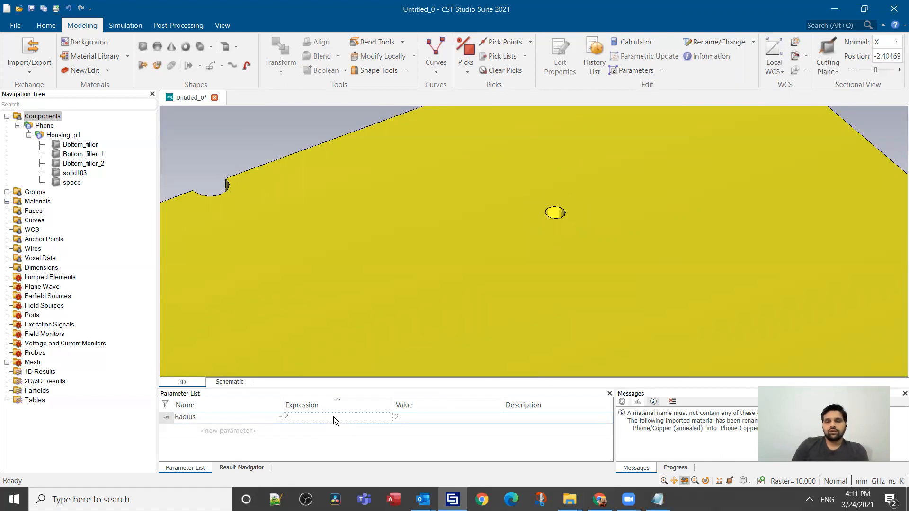
pyautogui.moveTo(584, 235); pyautogui.dragTo(613, 279)
pyautogui.scroll(3, 585, 236)
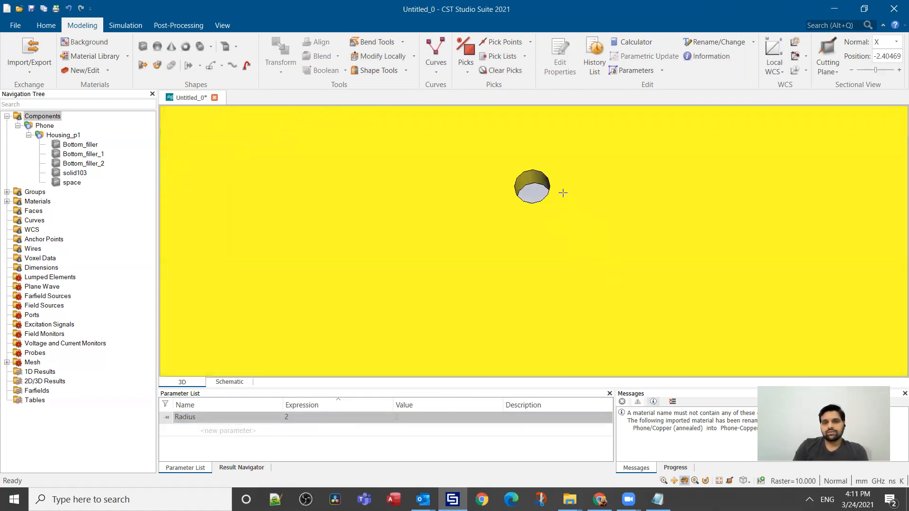
pyautogui.scroll(3, 551, 175)
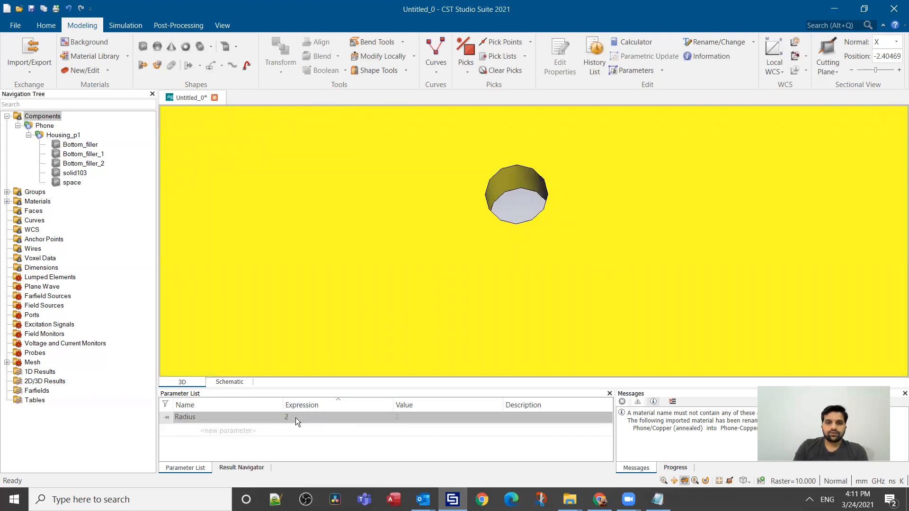
# Step: Set the Radius parameter to 3 and rebuild the plate with a parametric update
pyautogui.doubleClick(296, 418)
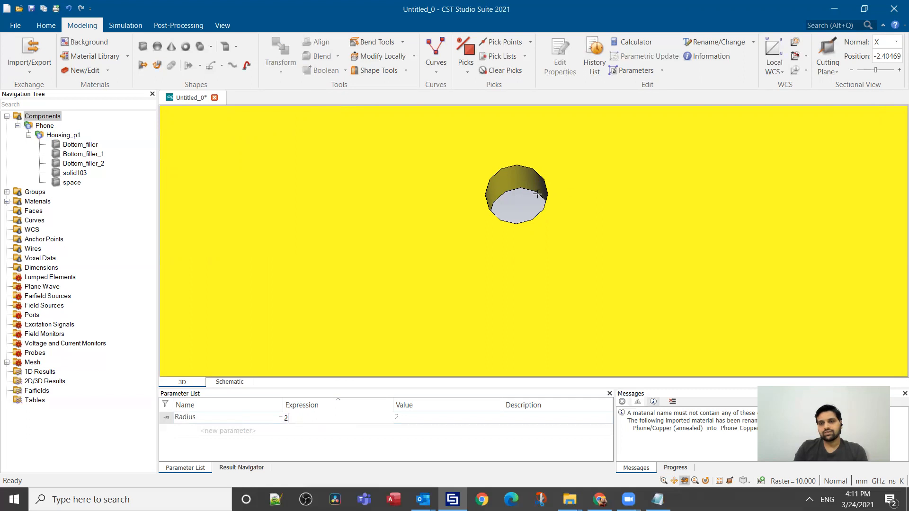
pyautogui.press('BackSpace')
pyautogui.write('3')
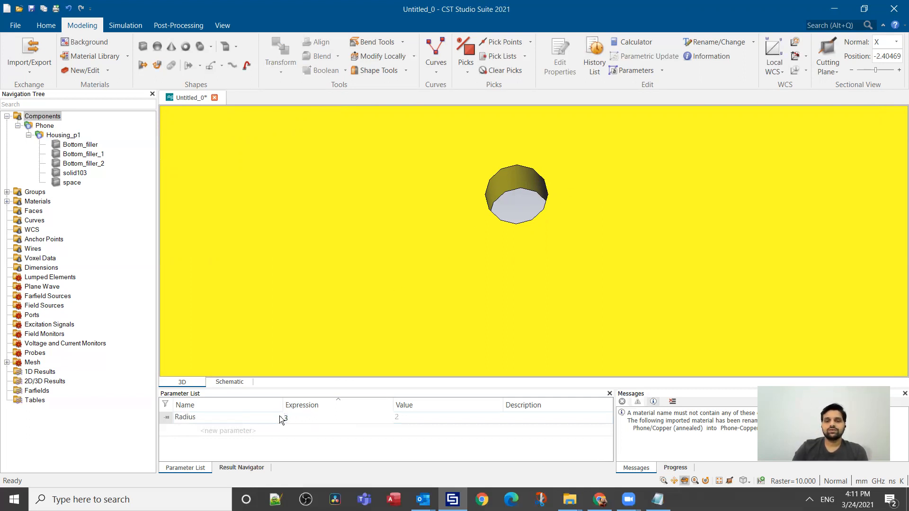
pyautogui.press('Return')
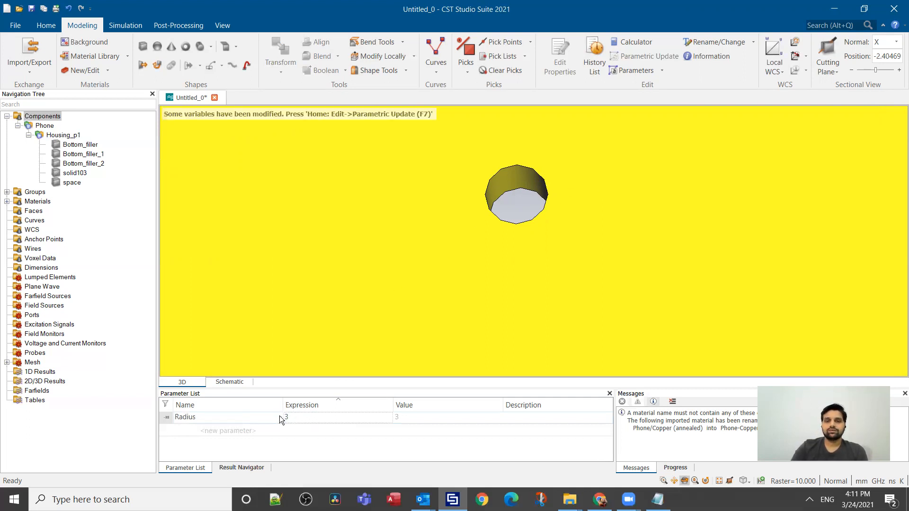
pyautogui.press('F7')
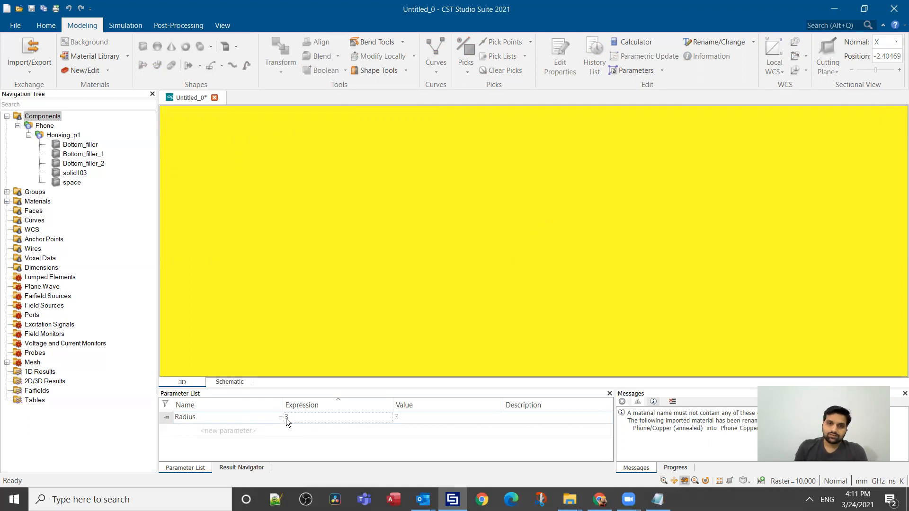
# Step: Set the Radius parameter to -3 and run a parametric update to rebuild the hole
pyautogui.doubleClick(293, 418)
pyautogui.write('-3')
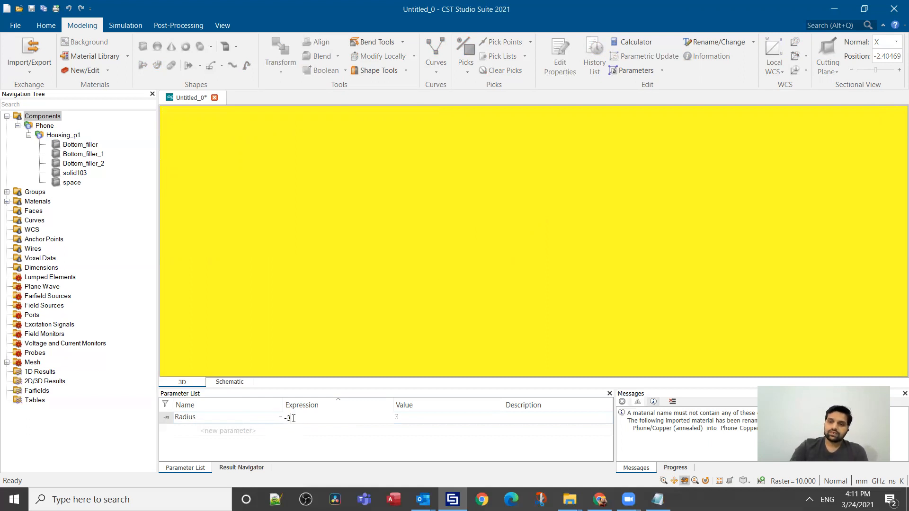
pyautogui.press('Return')
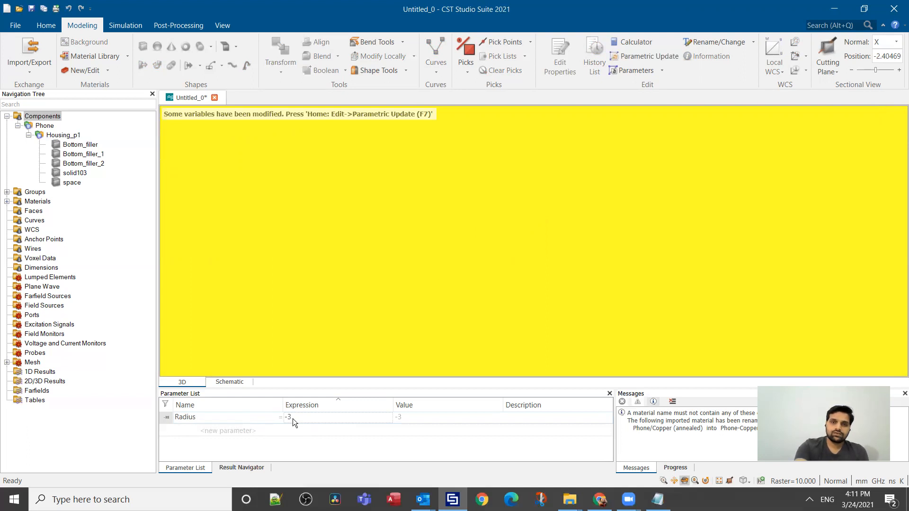
pyautogui.press('F7')
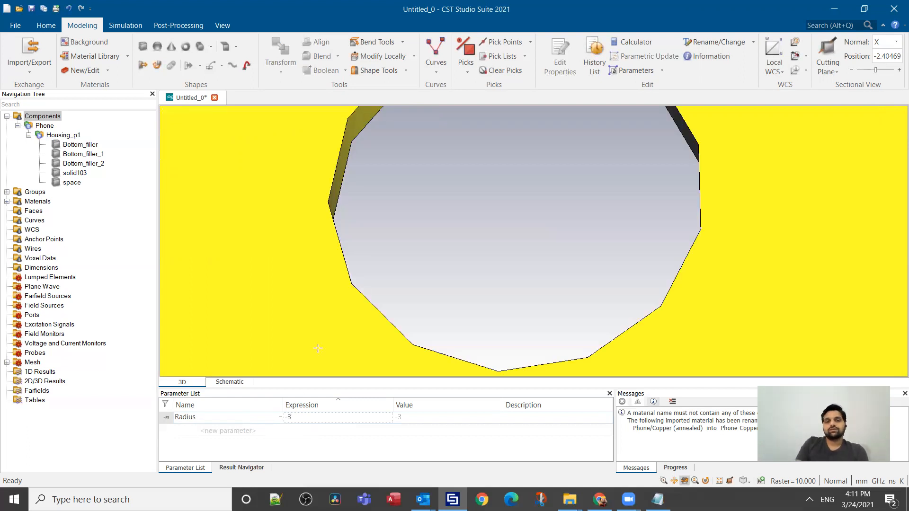
pyautogui.scroll(-5, 371, 298)
pyautogui.scroll(-4, 383, 245)
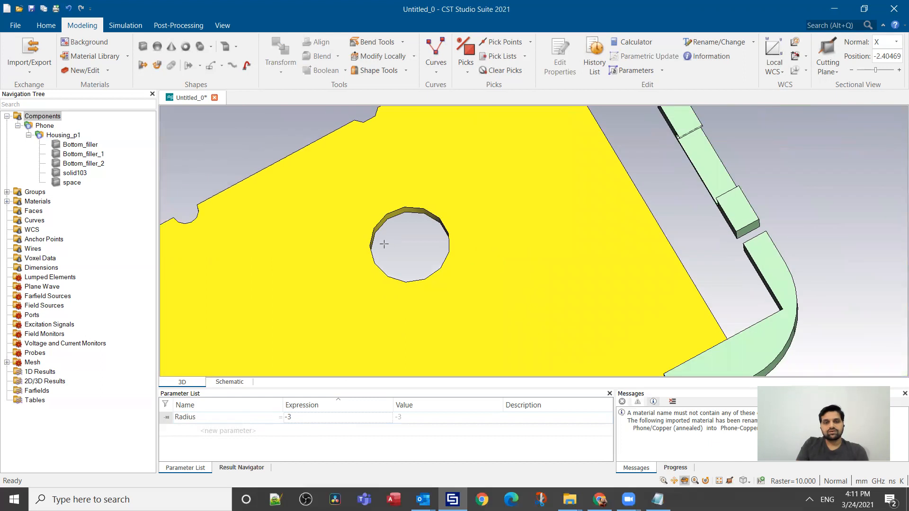
pyautogui.moveTo(463, 278)
pyautogui.mouseDown()
pyautogui.moveTo(475, 202)
pyautogui.moveTo(503, 178)
pyautogui.mouseUp()
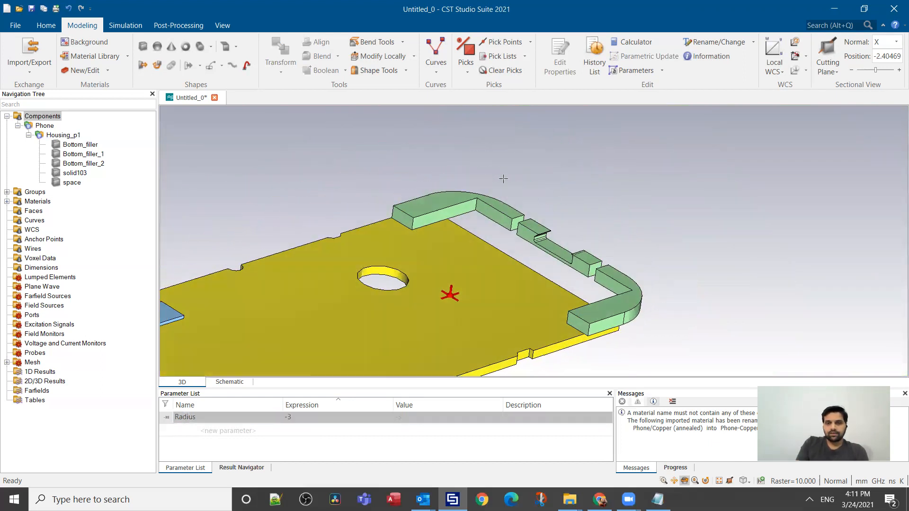
pyautogui.scroll(4, 565, 349)
pyautogui.scroll(-1, 566, 353)
pyautogui.scroll(-1, 640, 233)
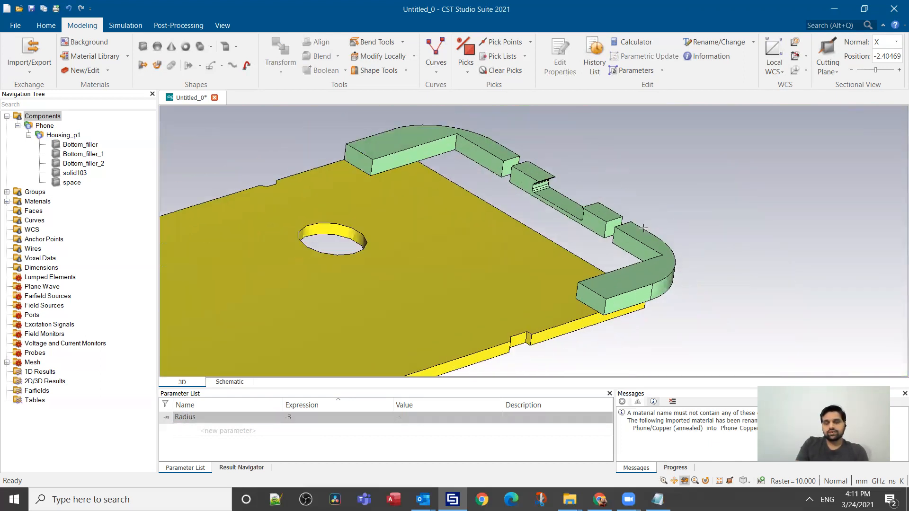
pyautogui.scroll(2, 643, 228)
pyautogui.scroll(-1, 646, 214)
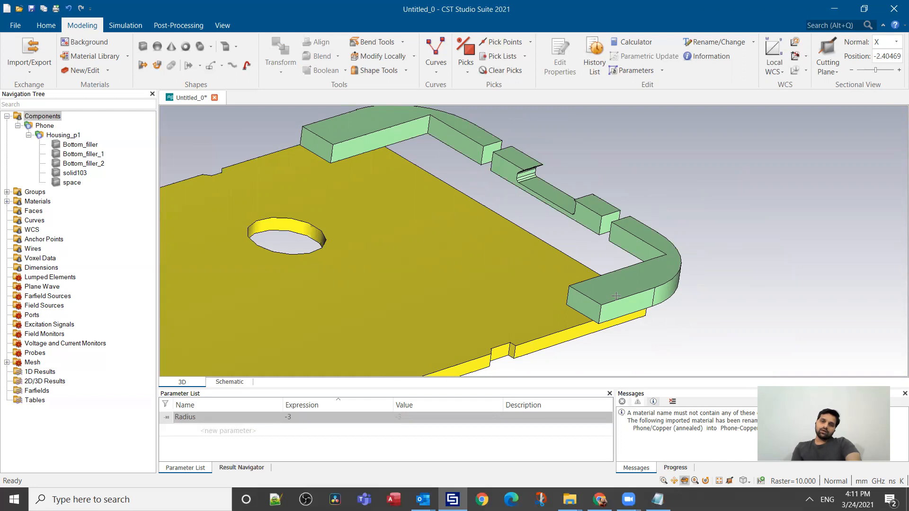
# Step: Offset the end face of the Bottom_filler arm nearest the board's front edge by a new parameter Length, defined as 15
pyautogui.press('f')
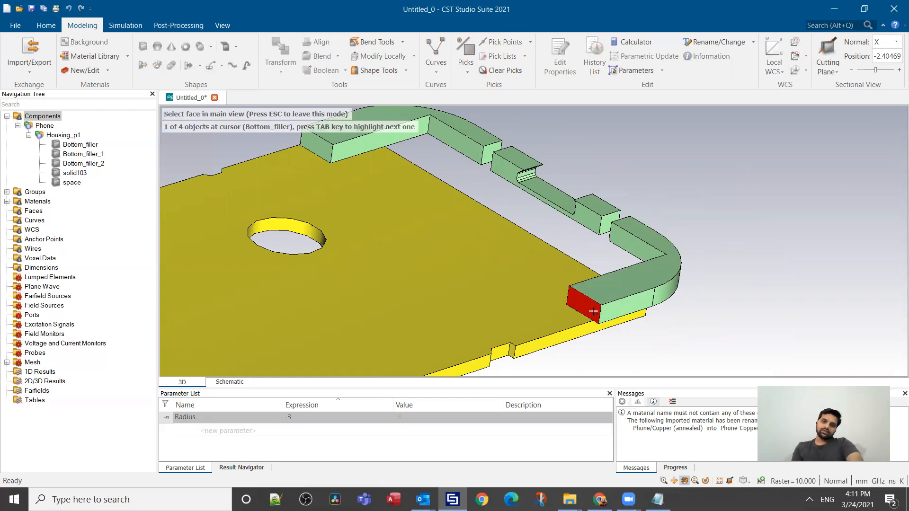
pyautogui.click(593, 311)
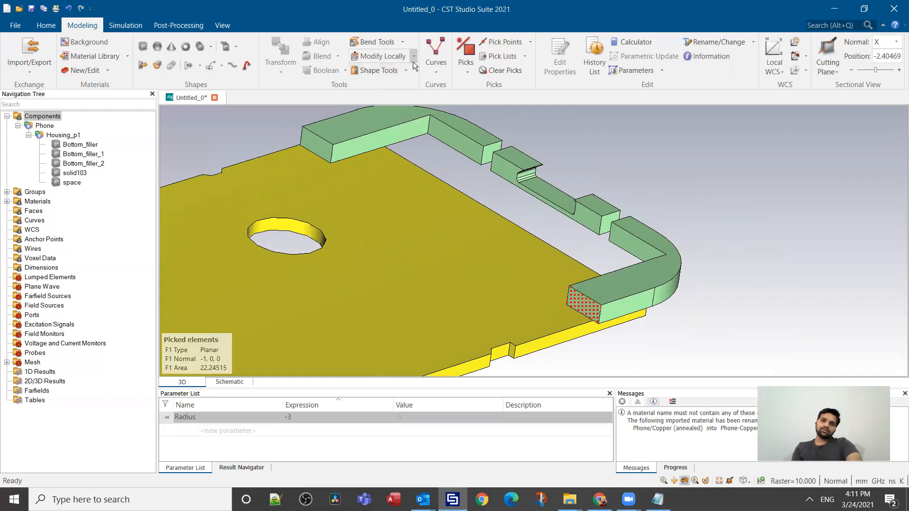
pyautogui.click(413, 57)
pyautogui.click(414, 80)
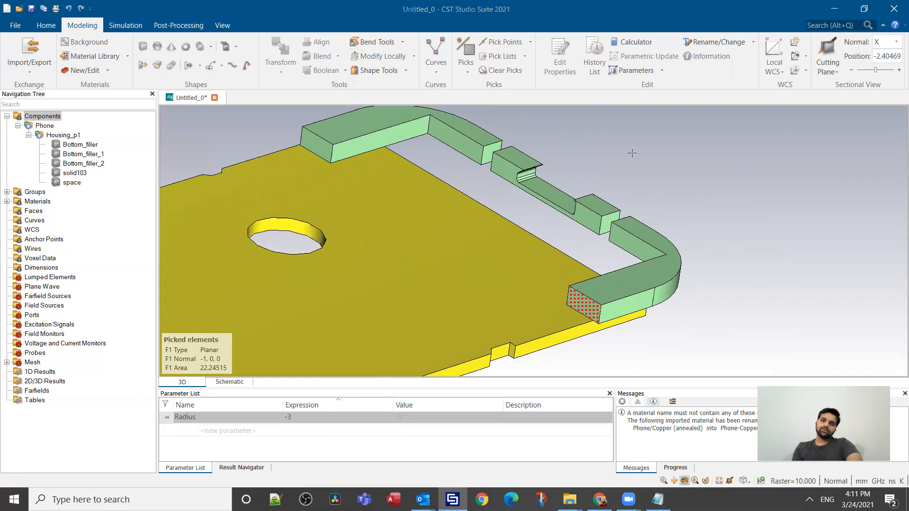
pyautogui.moveTo(823, 114); pyautogui.dragTo(782, 115)
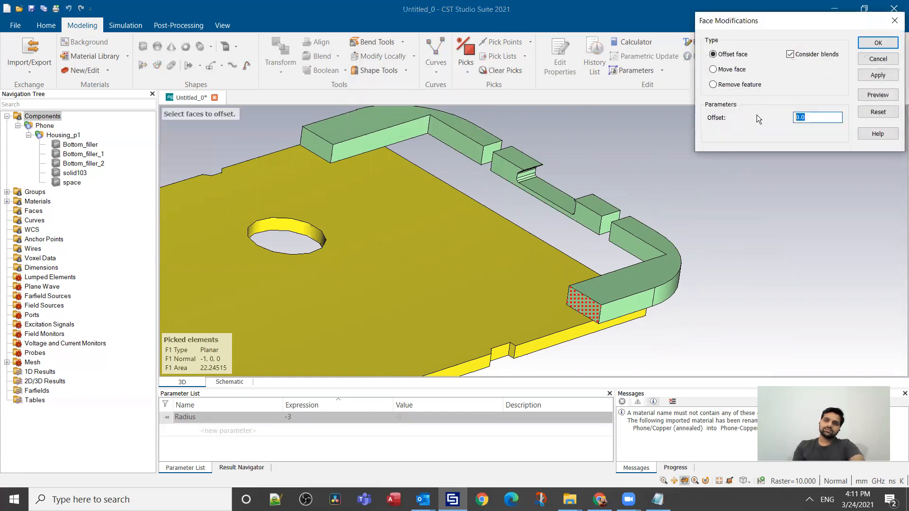
pyautogui.write('Length')
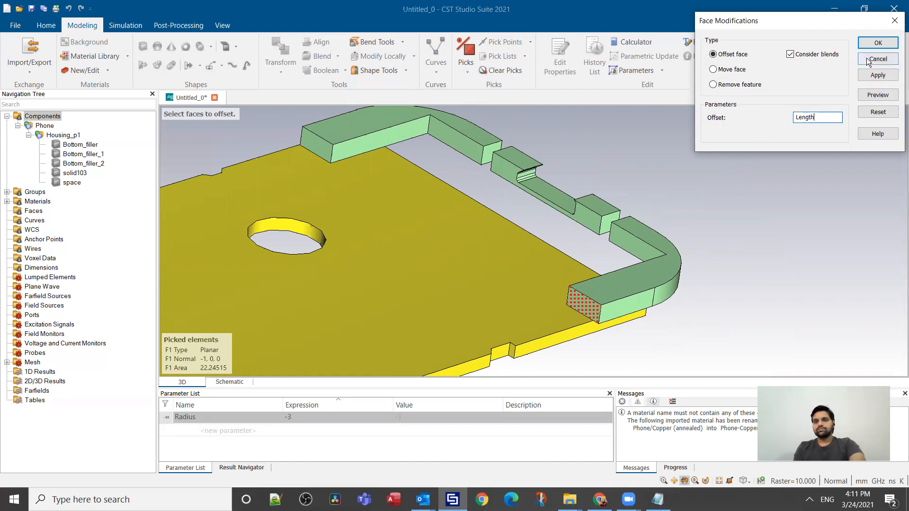
pyautogui.click(877, 75)
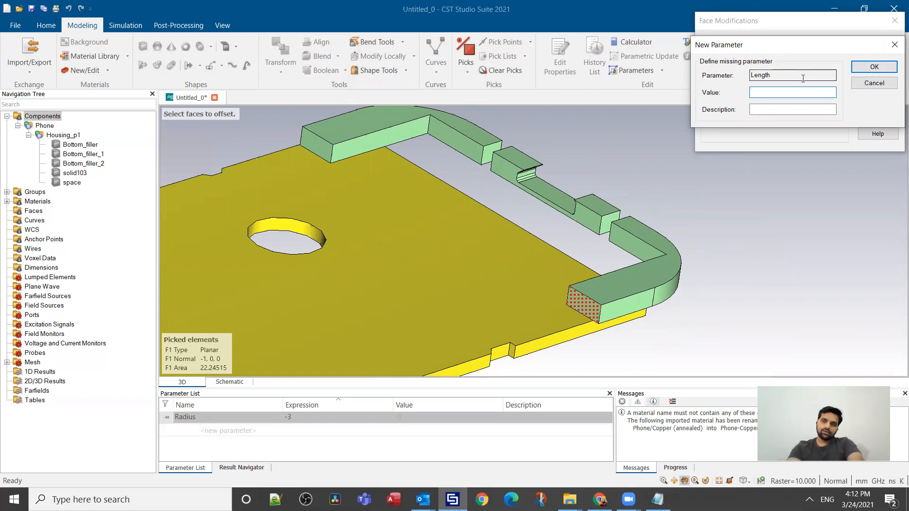
pyautogui.write('15')
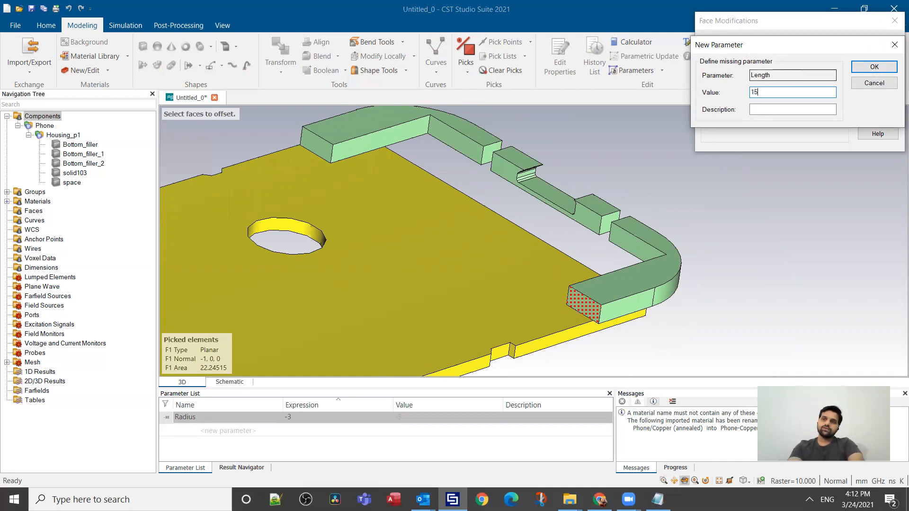
pyautogui.press('Return')
pyautogui.moveTo(552, 254); pyautogui.dragTo(505, 260, button='middle')
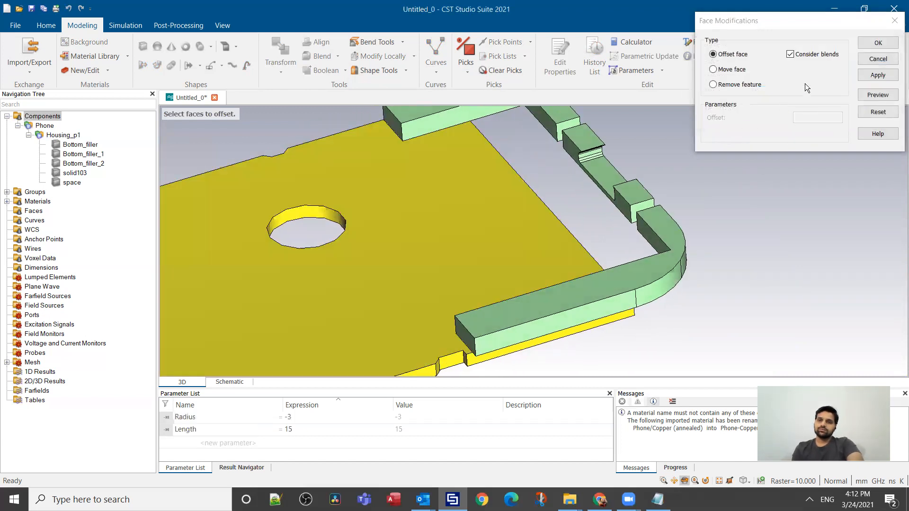
pyautogui.click(873, 58)
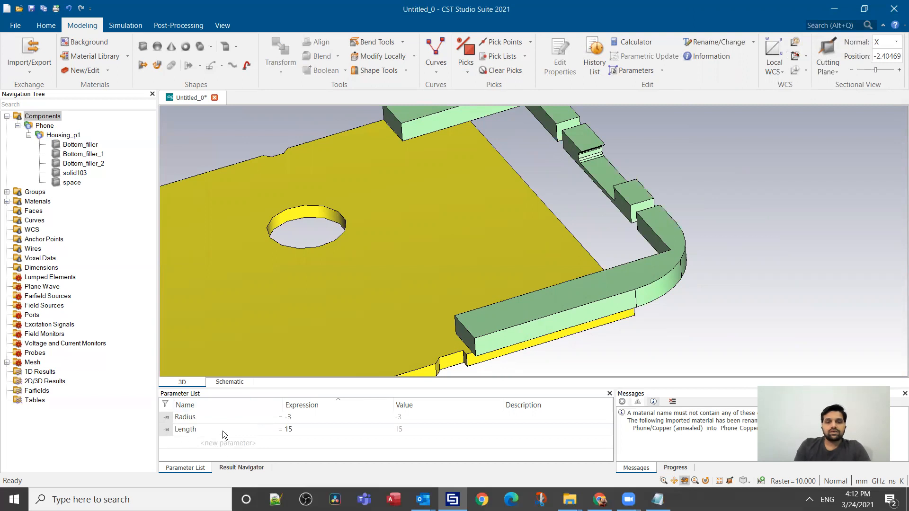
# Step: Set the Length parameter to 0 and run a parametric update of the filler arm
pyautogui.doubleClick(298, 432)
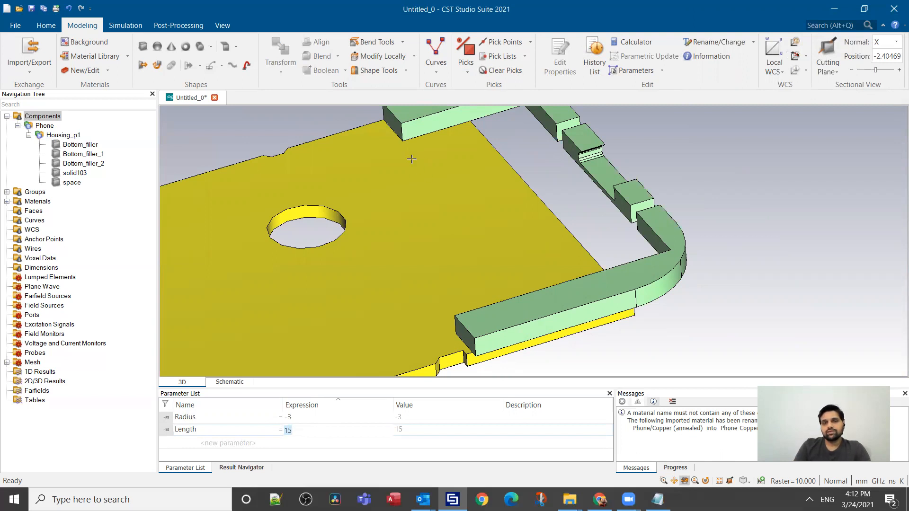
pyautogui.write('0')
pyautogui.press('F7')
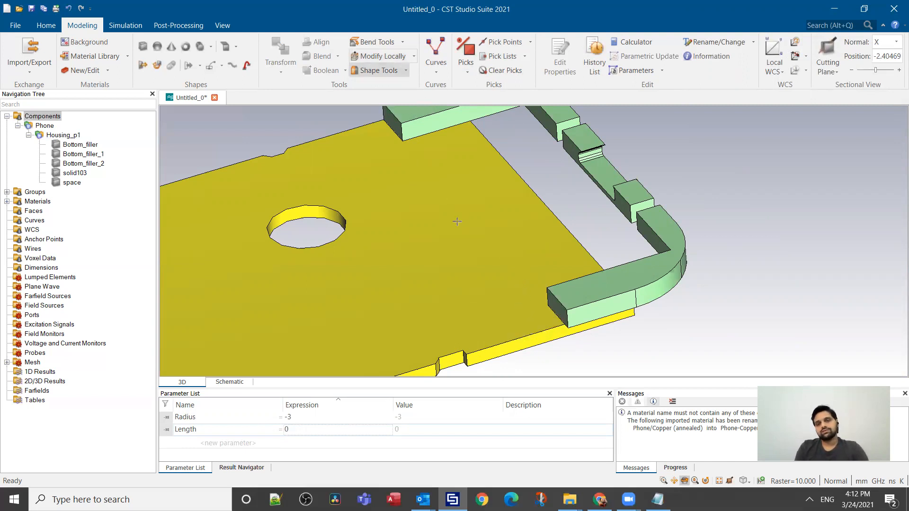
# Step: Set the Length parameter to -5 and rebuild the filler arm with a parametric update
pyautogui.click(290, 430)
pyautogui.write('-5')
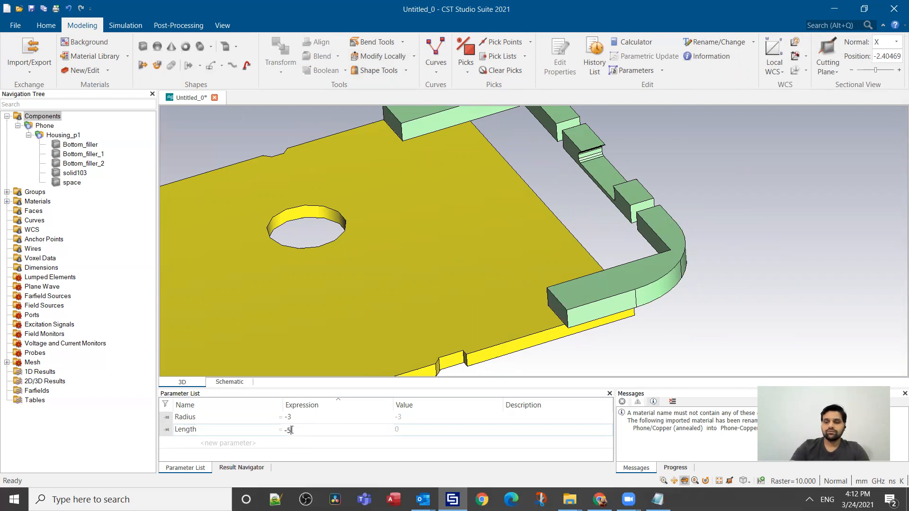
pyautogui.press('Return')
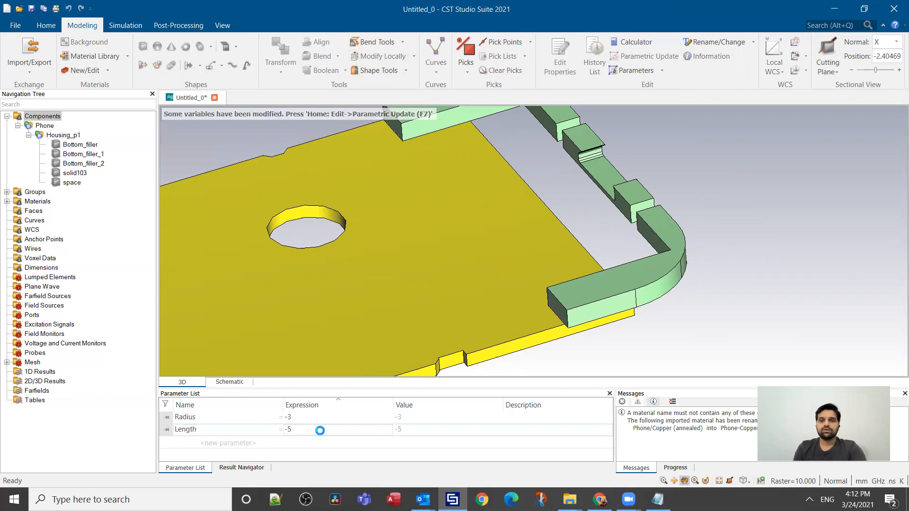
pyautogui.press('F7')
# Step: Set the Length parameter to 20, update the model parametrically and view the whole phone board
pyautogui.click(297, 428)
pyautogui.write('20')
pyautogui.press('Return')
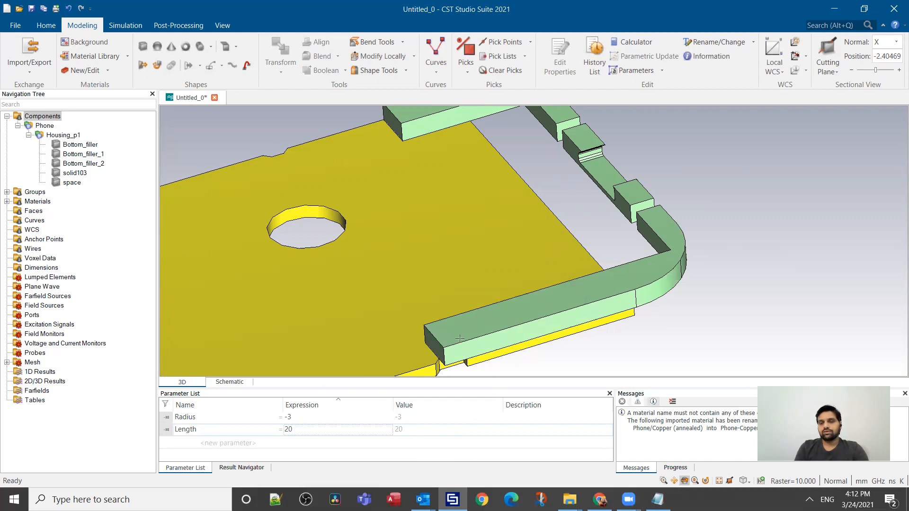
pyautogui.scroll(-1, 615, 282)
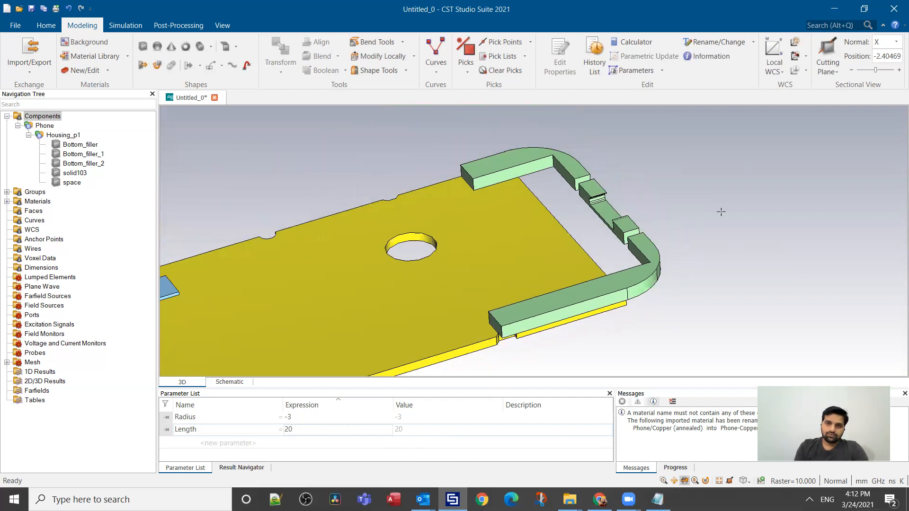
pyautogui.scroll(-1, 721, 207)
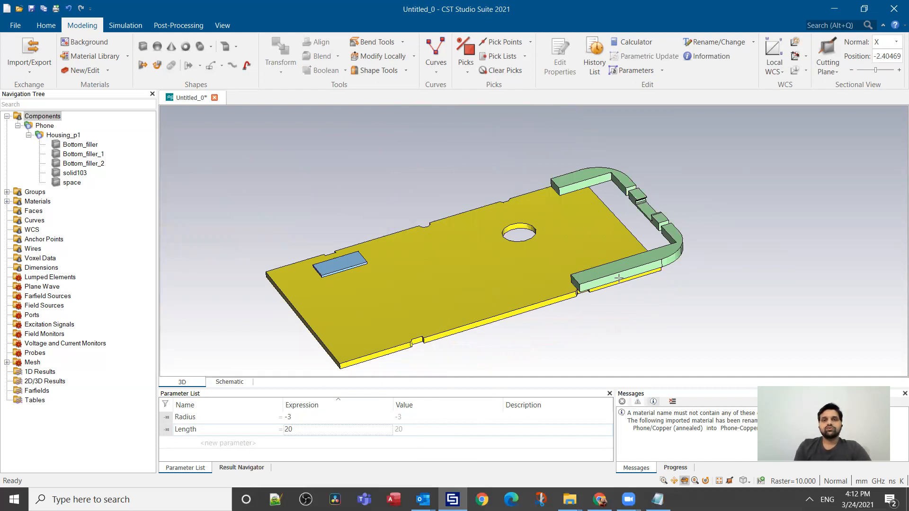
pyautogui.click(411, 57)
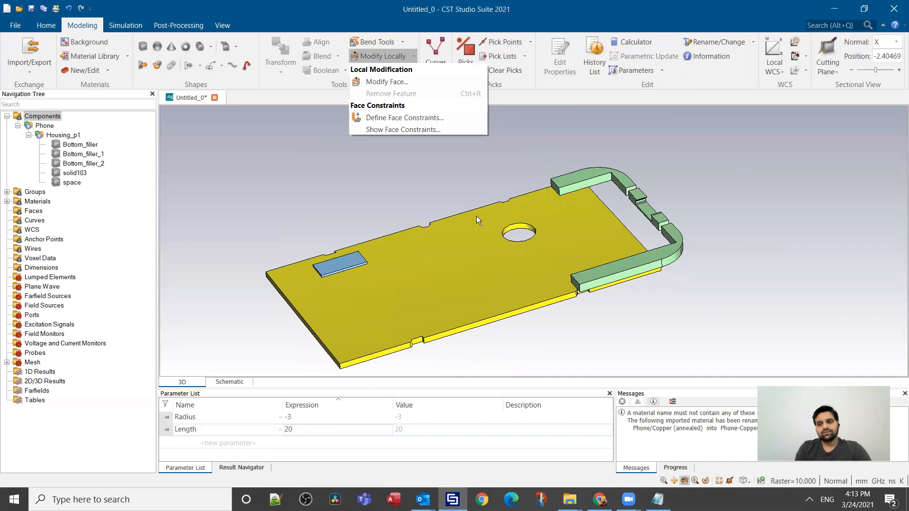
pyautogui.click(404, 214)
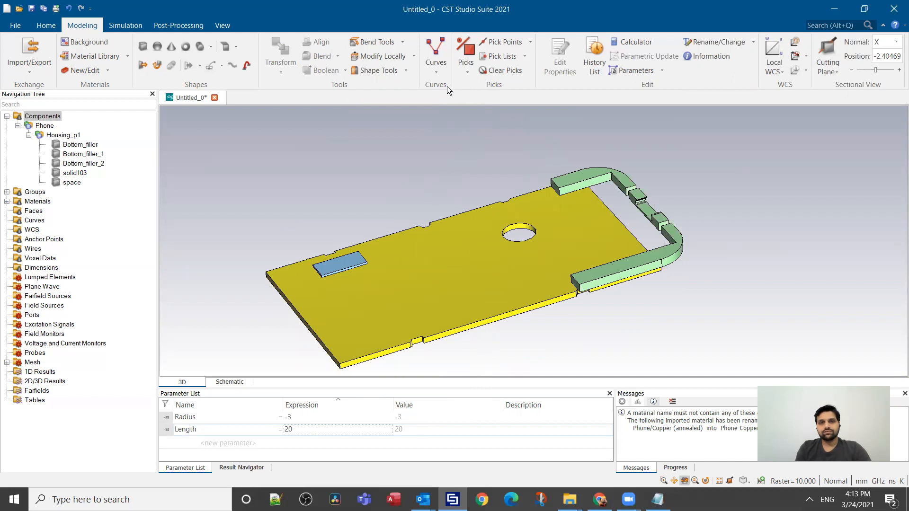
pyautogui.click(414, 57)
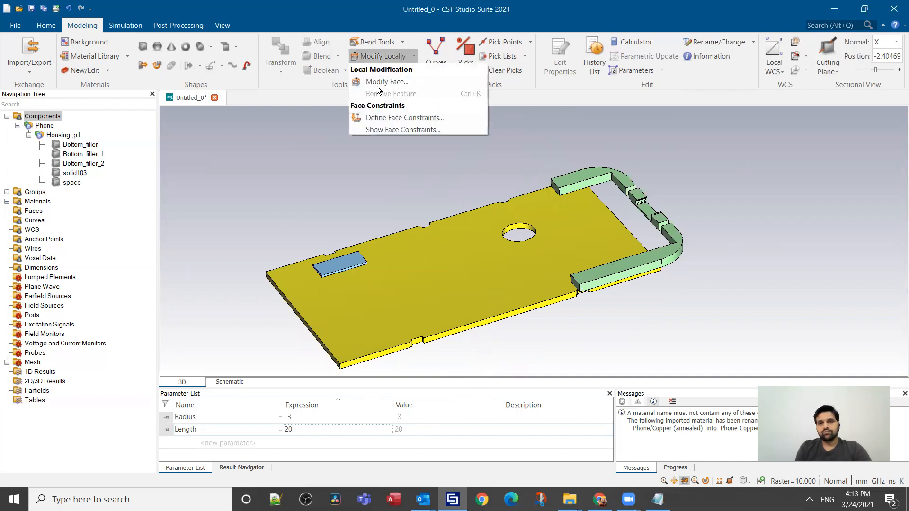
pyautogui.click(312, 190)
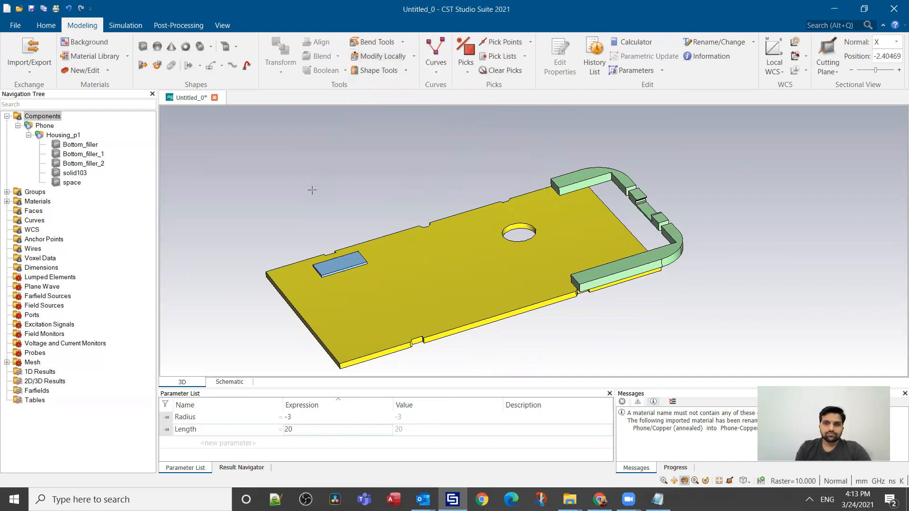